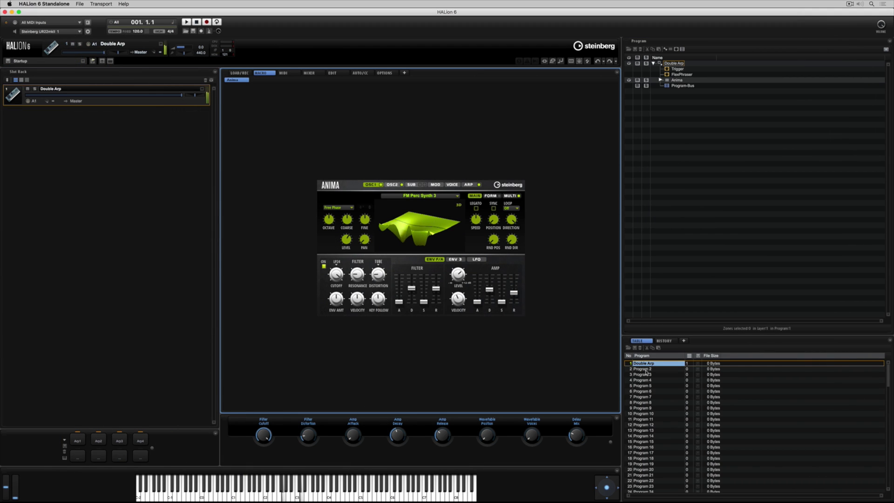
- Drag Program 2 and Program 3 from the Program Table into Slot Rack slots 2 and 3
left_click_drag(646, 371, 177, 205)
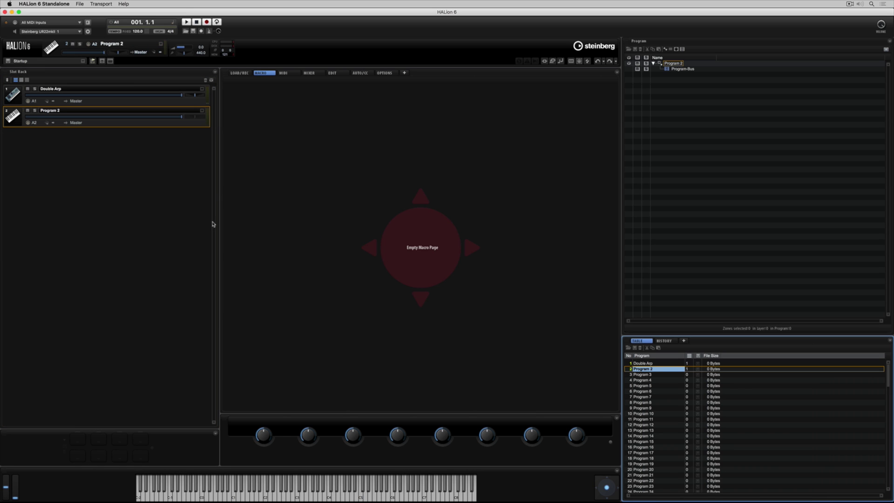
left_click_drag(643, 376, 145, 171)
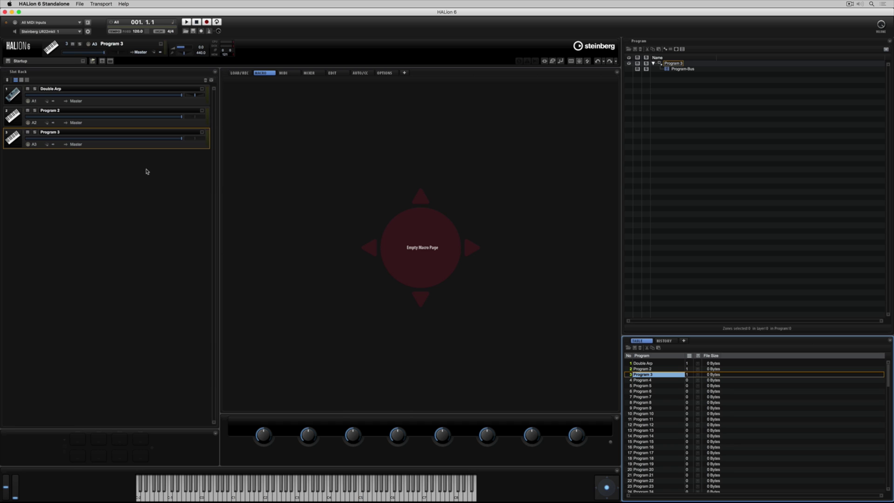
- Load the Skylab preset Airfall Voices into slot 2, clearing the Arpeggio sub category filter
left_click(194, 125)
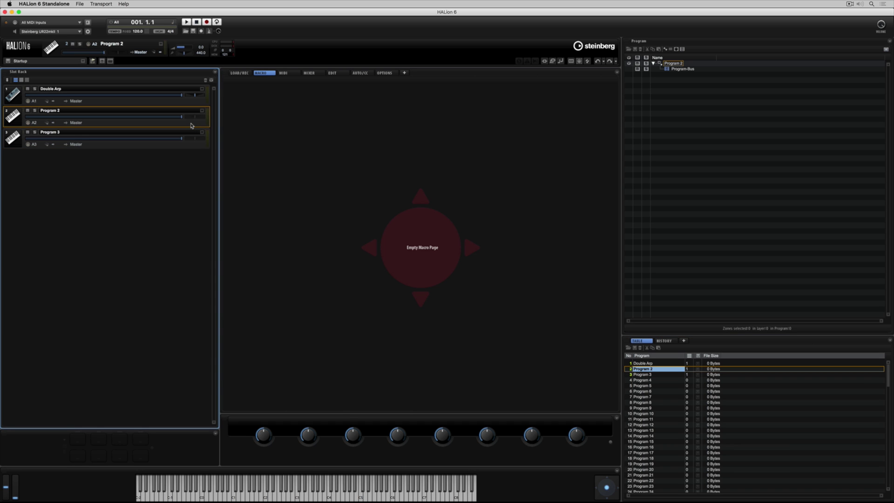
left_click(240, 73)
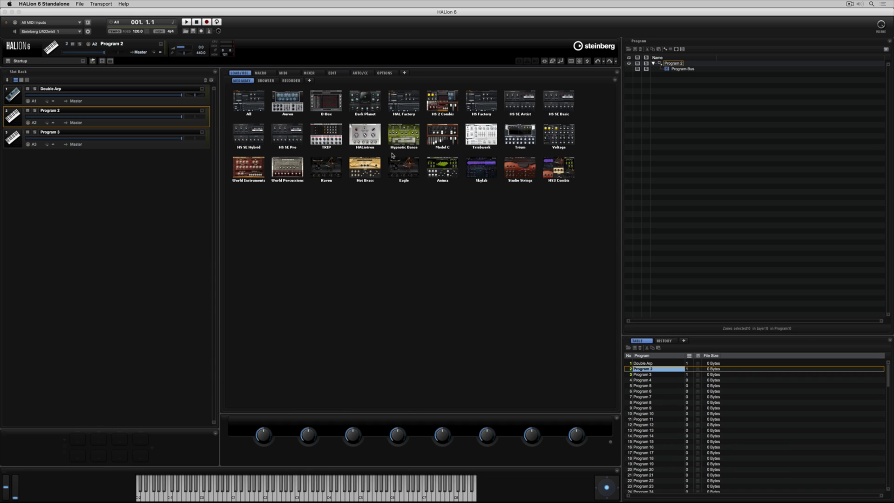
left_click(471, 173)
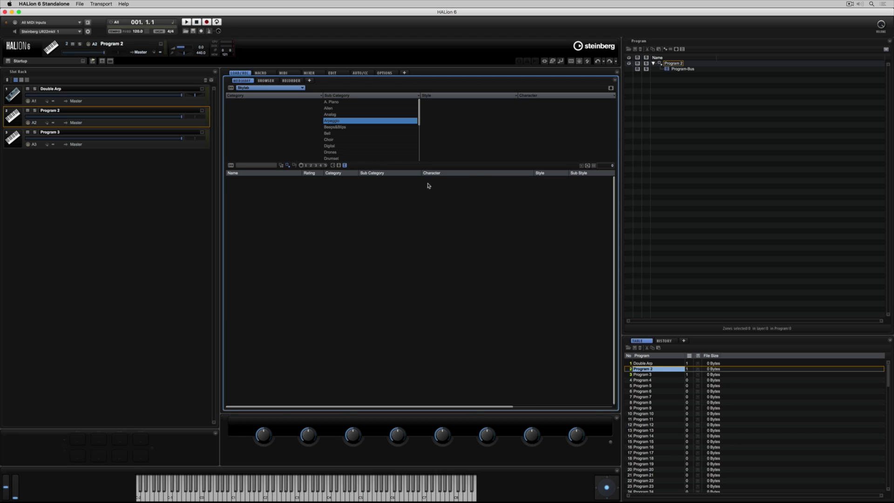
left_click(358, 121)
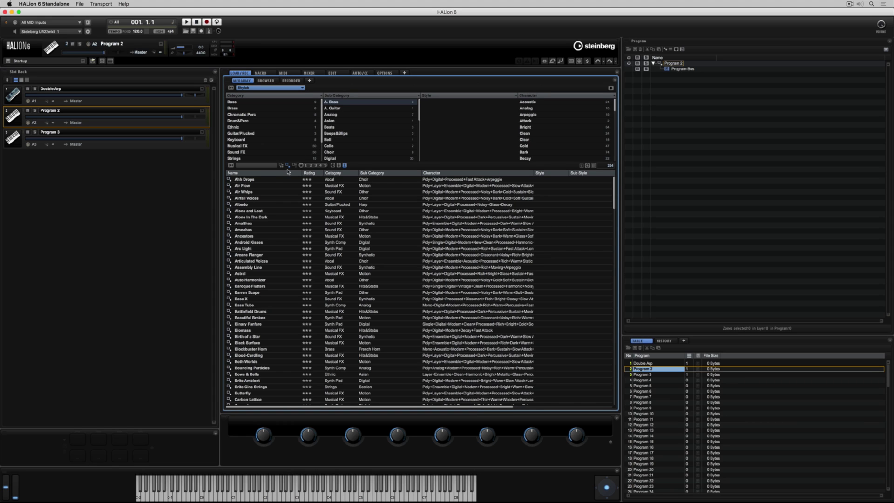
double_click(251, 198)
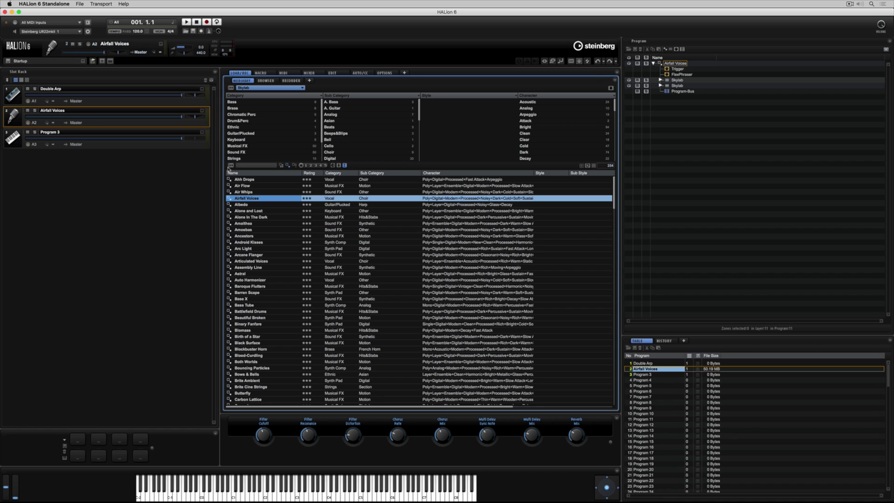
left_click(201, 146)
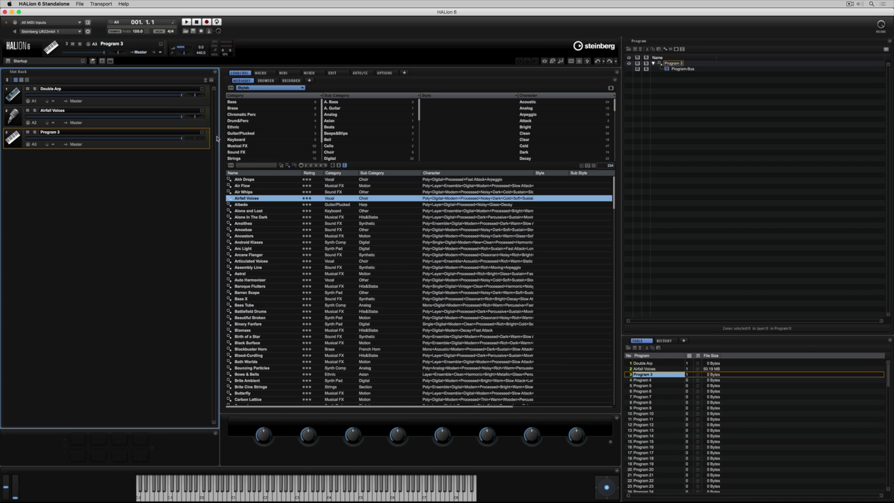
- Load B-Box beat Urban Pressure 05 - 090 into slot 3 using the Urban (Hip-Hop / R&B) style filter
left_click(265, 88)
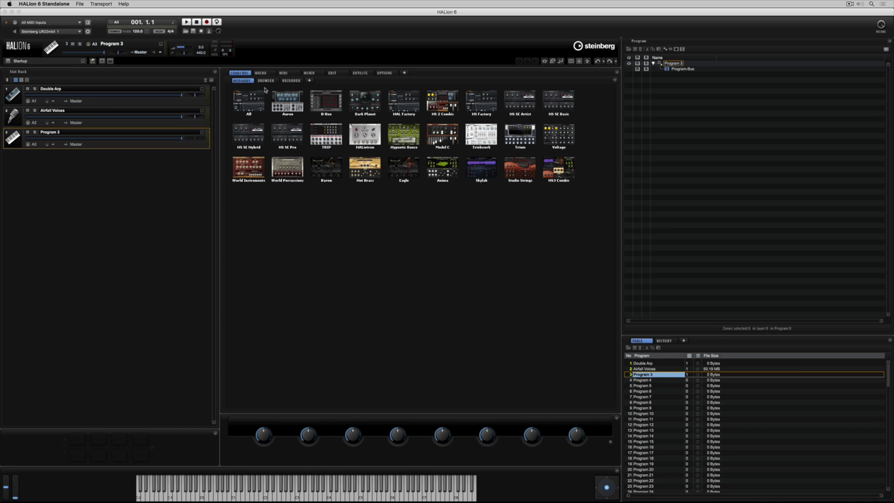
left_click(326, 102)
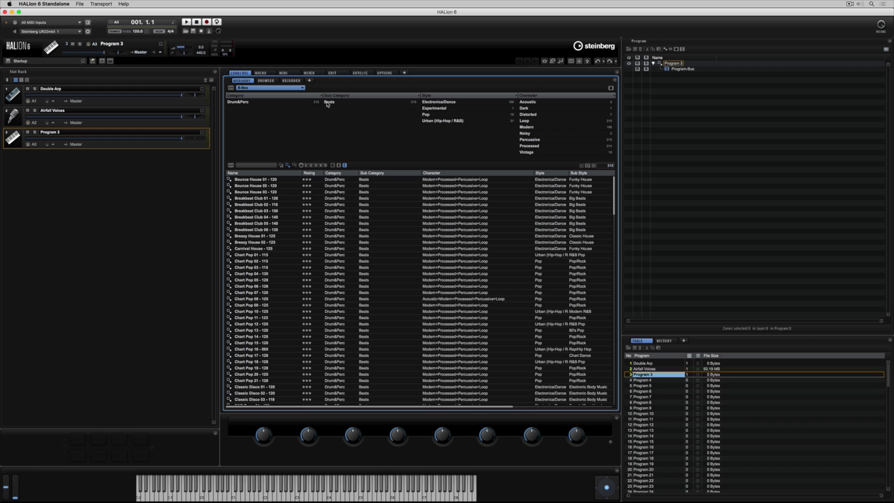
left_click(437, 122)
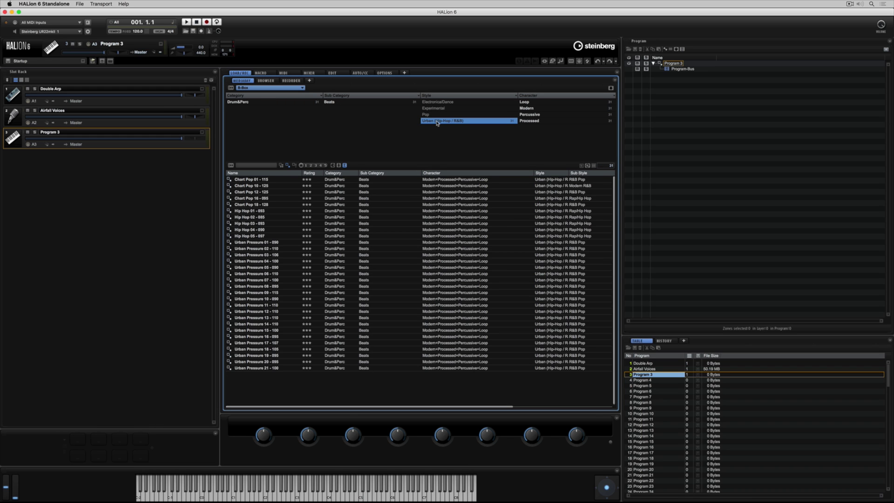
double_click(252, 267)
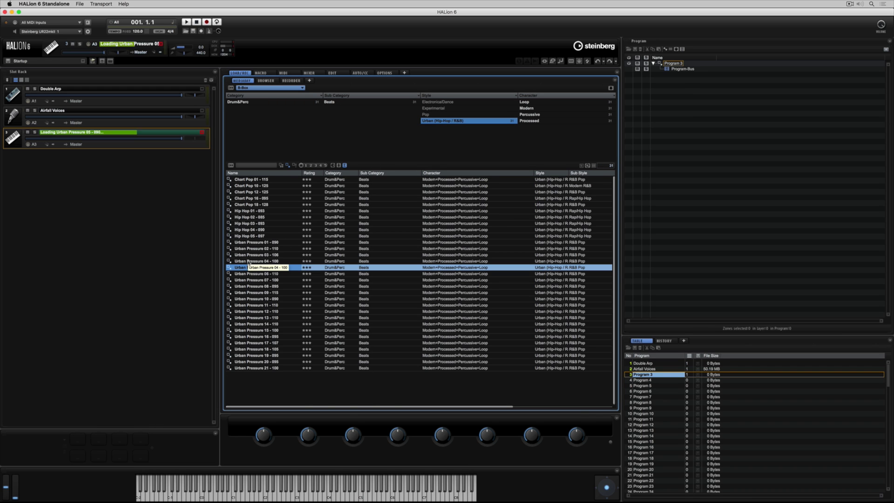
left_click(260, 72)
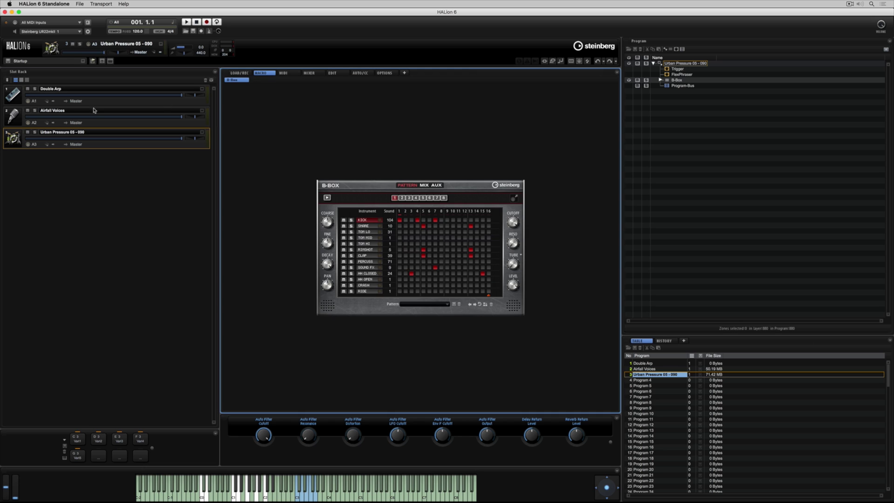
left_click(13, 95)
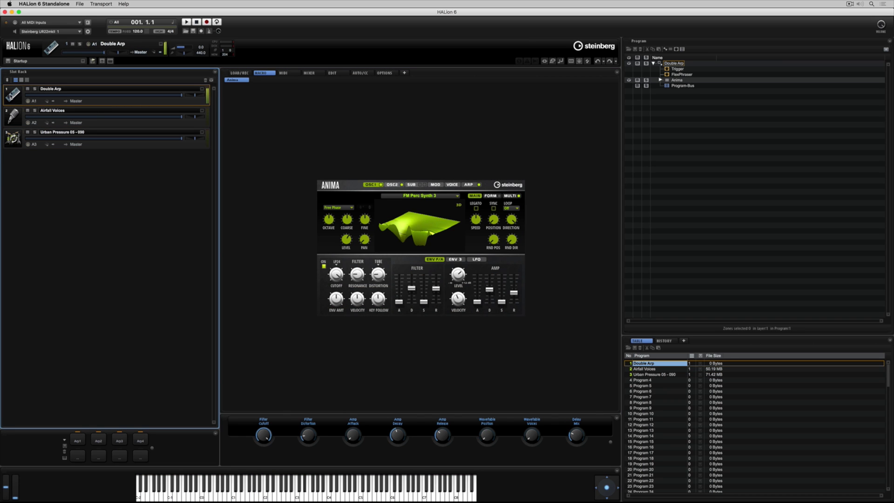
left_click(14, 122)
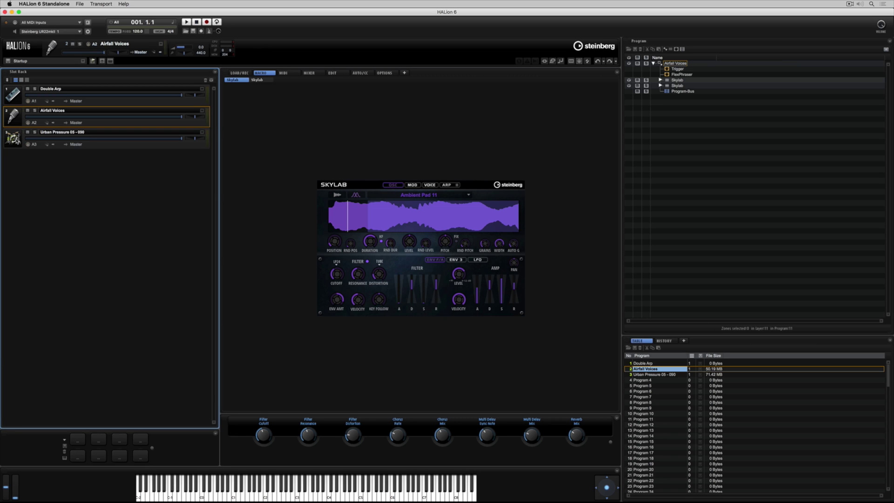
left_click(116, 139)
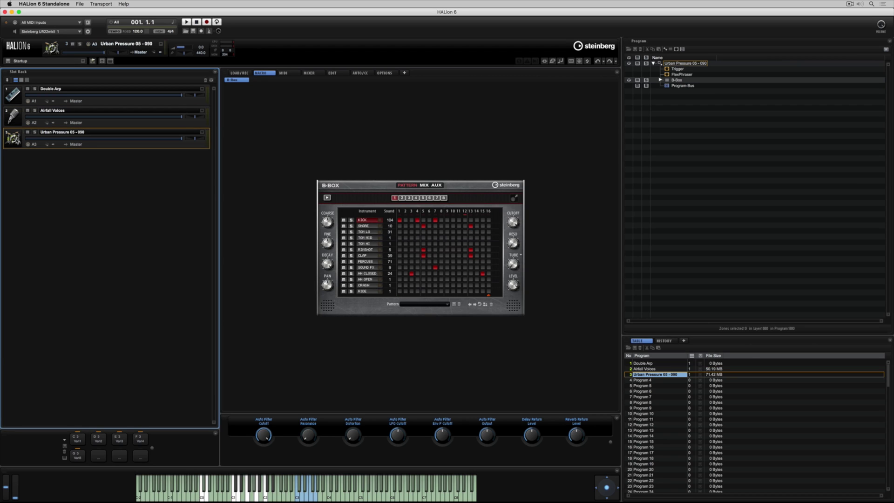
- Set the Urban Pressure beat slot's MIDI port to channel A10
left_click(35, 145)
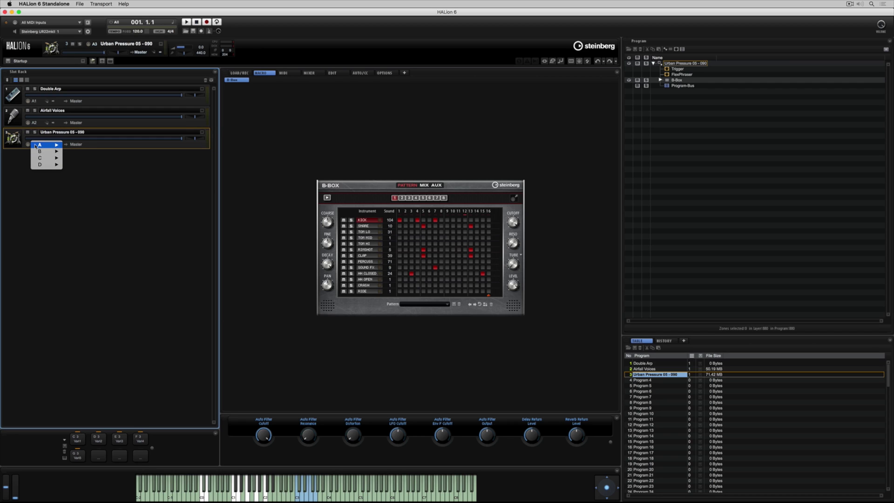
mouse_move(40, 146)
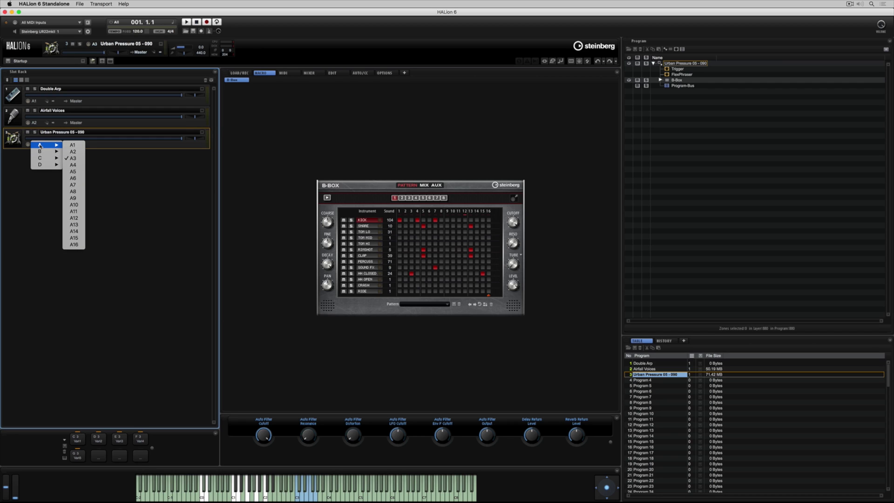
left_click(73, 206)
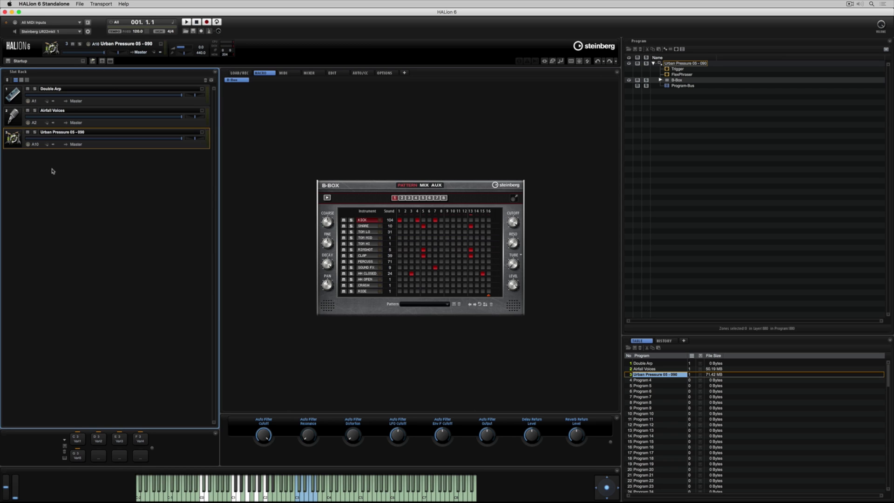
- Set the Airfall Voices slot's MIDI port to channel A1
left_click(16, 117)
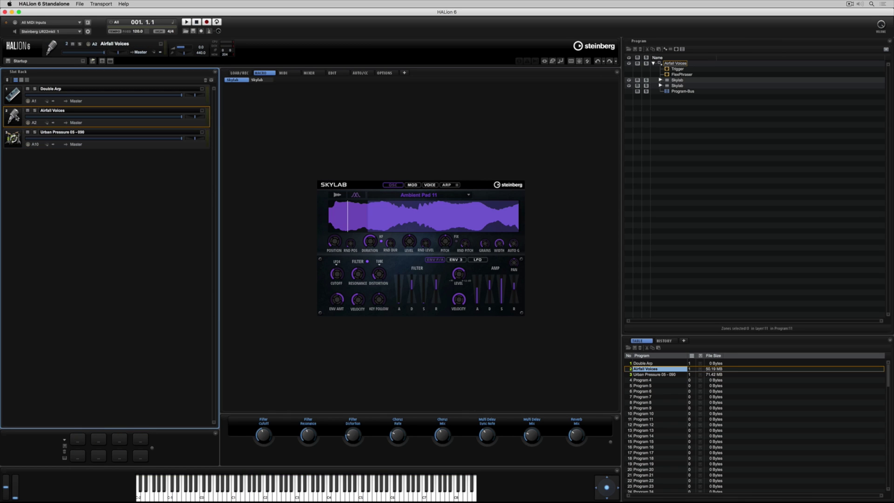
left_click(33, 124)
mouse_move(33, 123)
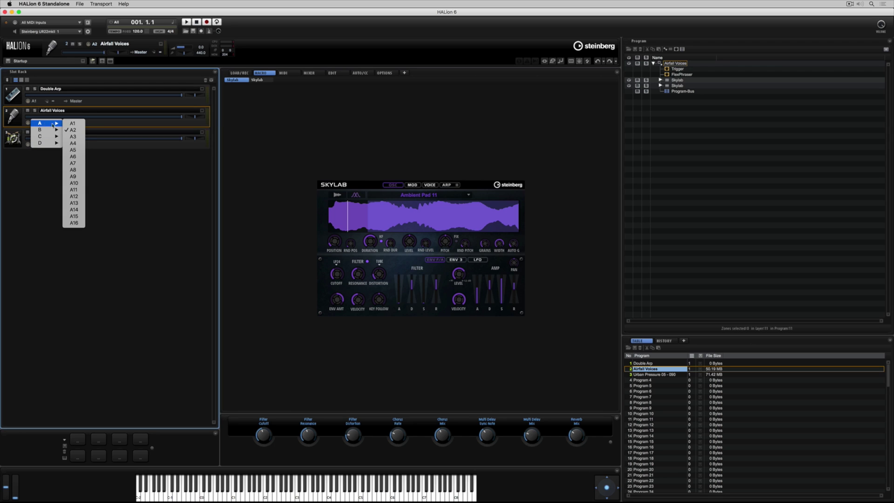
left_click(70, 124)
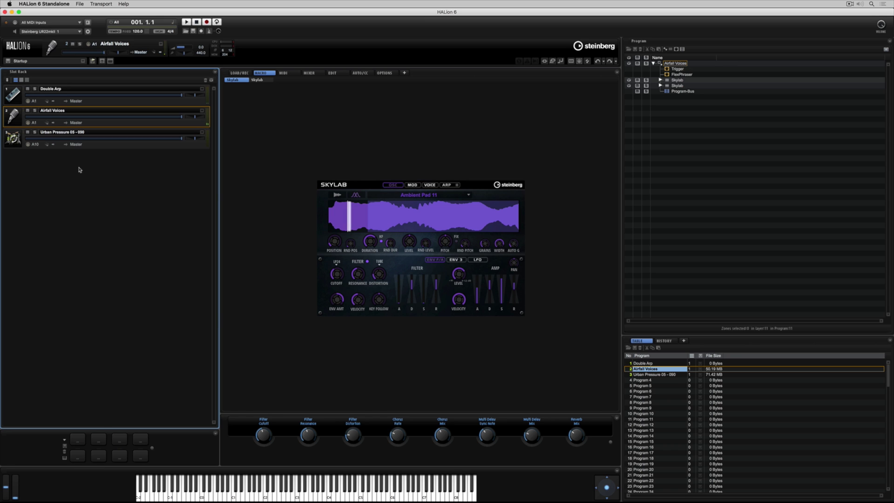
- Set the B-Box beat's Trigger Mode to Next Beat on its AUX page
left_click(18, 138)
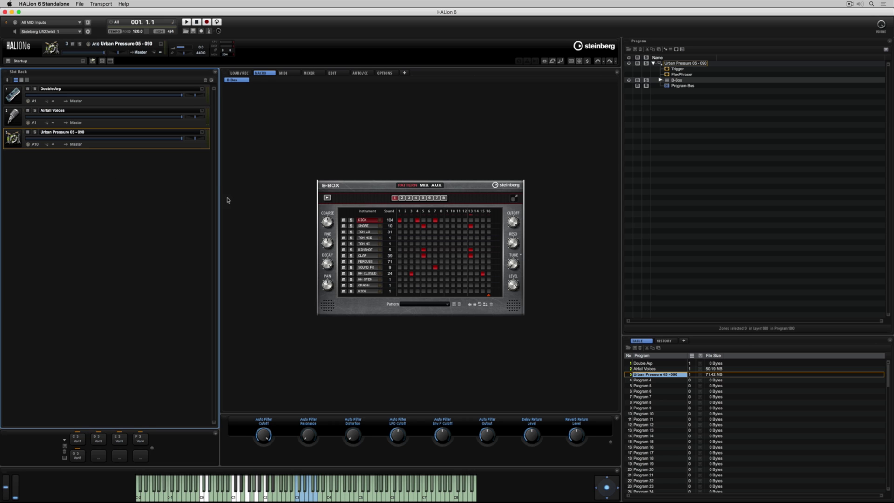
left_click(436, 185)
left_click(396, 224)
left_click(397, 232)
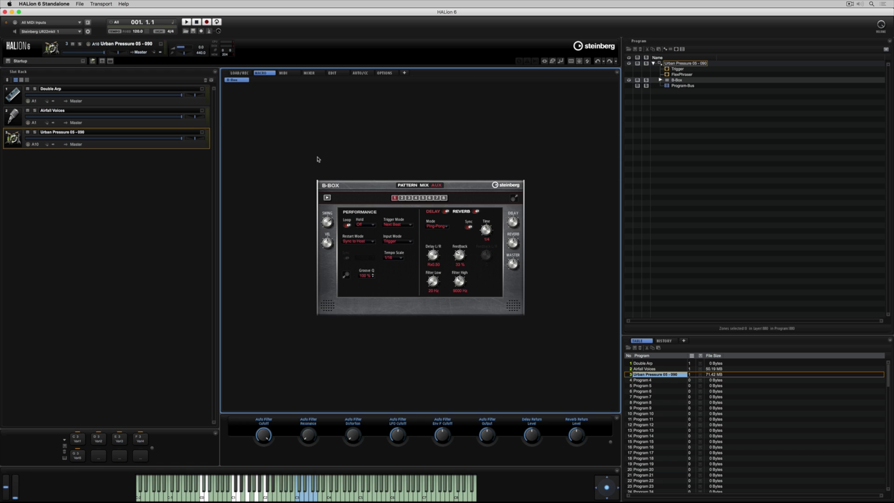
- Set the Anima arpeggiator's Trigger Mode to Next Beat and turn Hold on
left_click(16, 99)
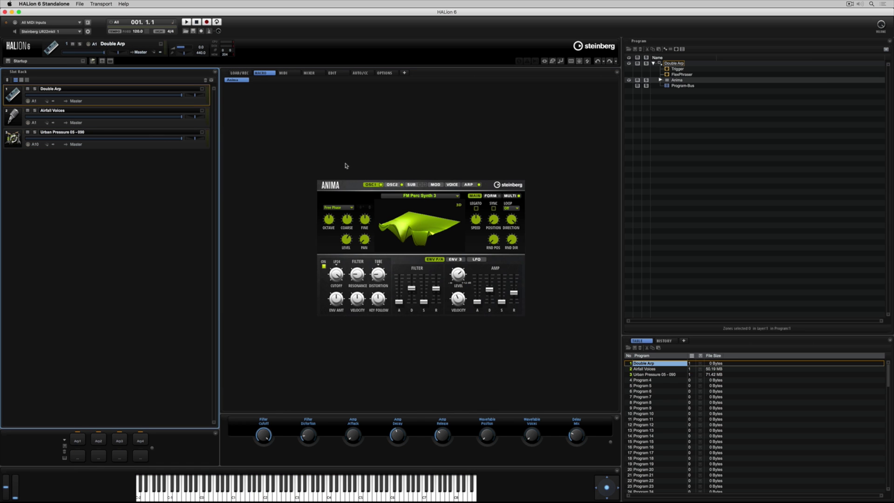
left_click(467, 185)
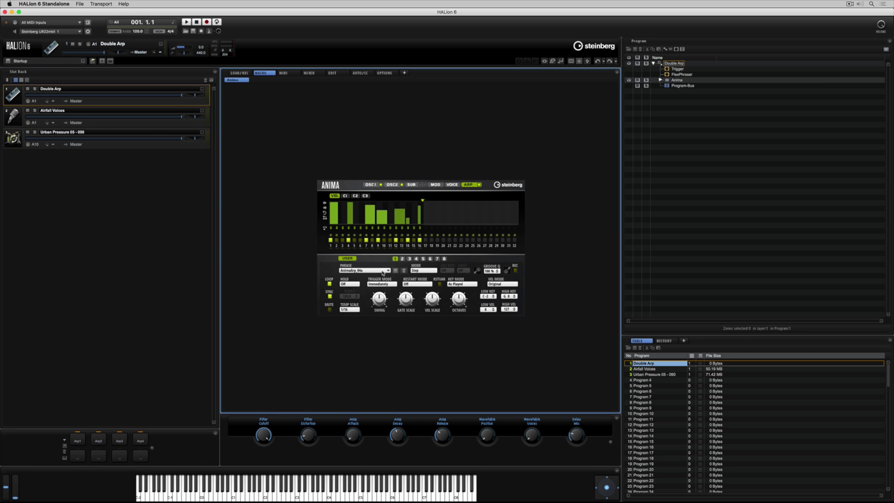
left_click(378, 285)
left_click(379, 291)
left_click(350, 283)
left_click(144, 148)
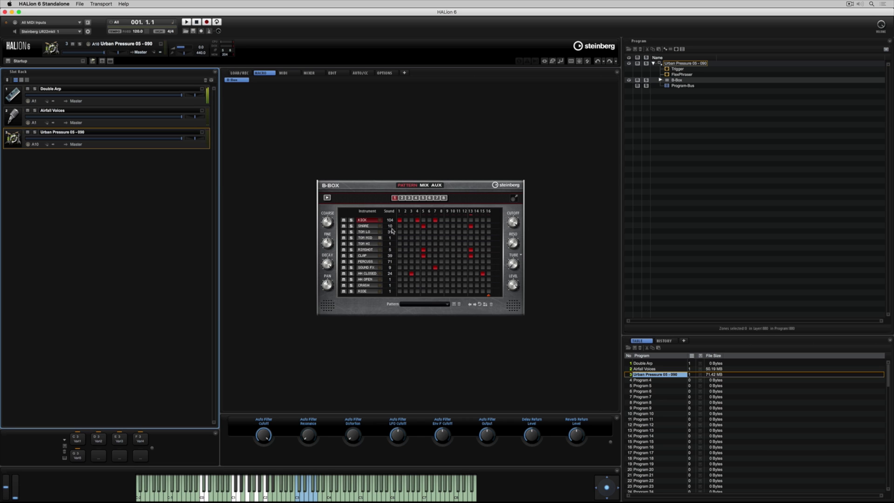
- Turn on Hold for the B-Box beat, then select Airfall Voices in the Slot Rack for editing
left_click(436, 185)
left_click(369, 225)
left_click(367, 233)
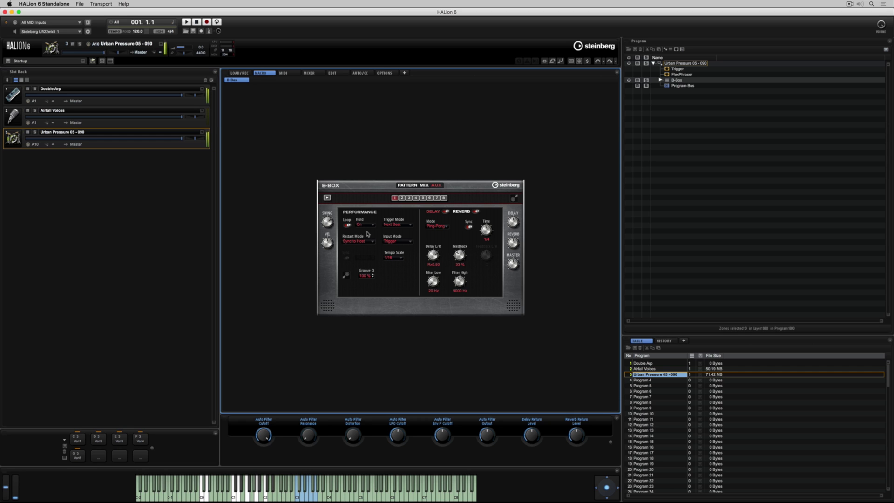
left_click(10, 116)
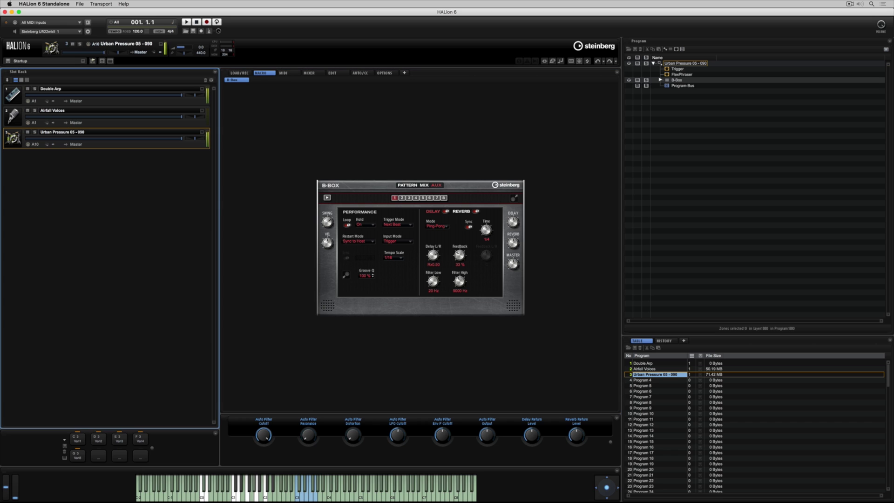
left_click(107, 116)
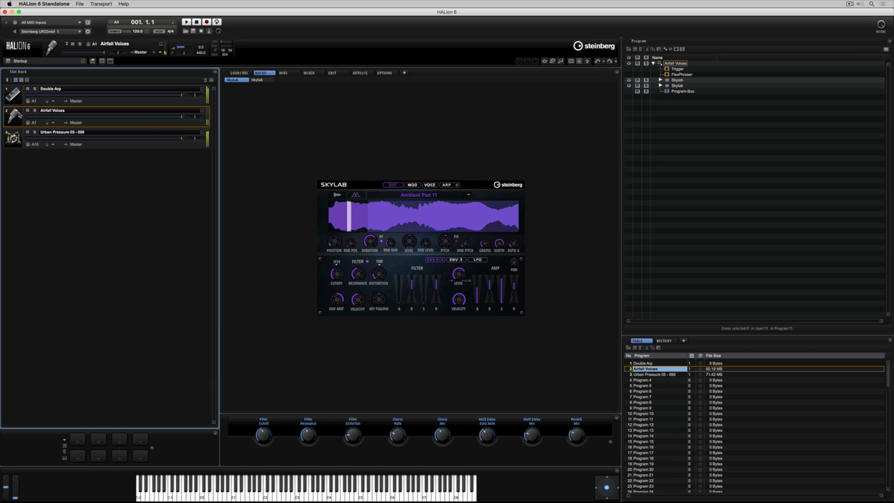
- Stop playback and set Double Arp's Low Key to C3 on the MIDI page
key("space")
left_click(284, 73)
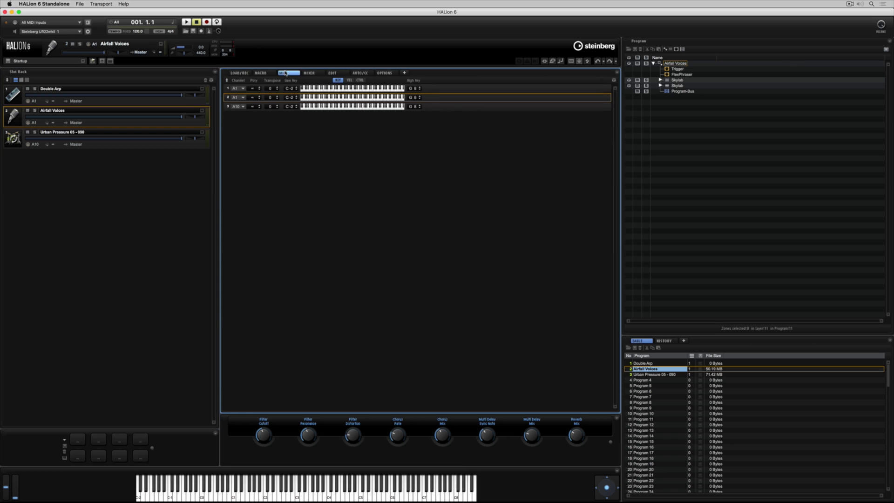
left_click(288, 89)
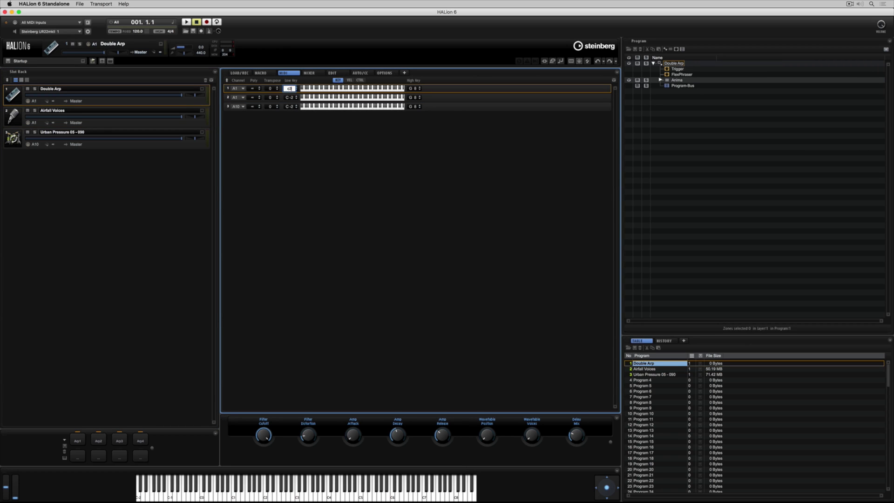
key("Return")
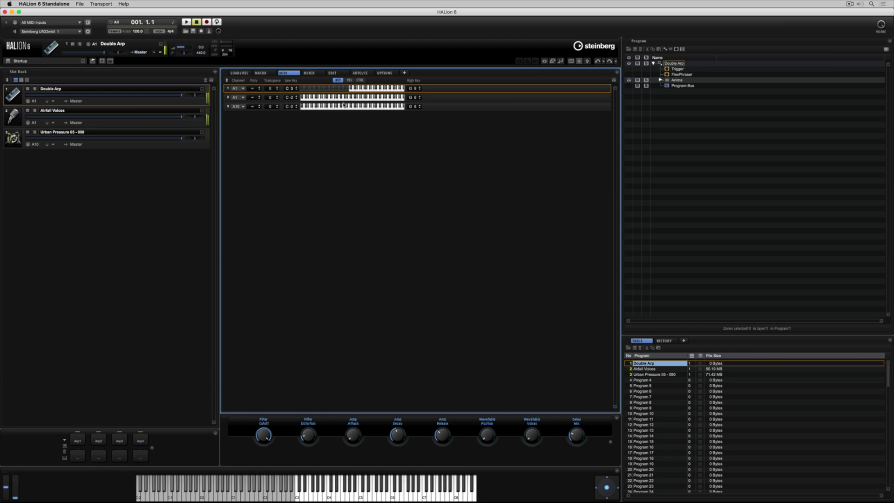
- Set Airfall Voices' High Key to B2
double_click(411, 98)
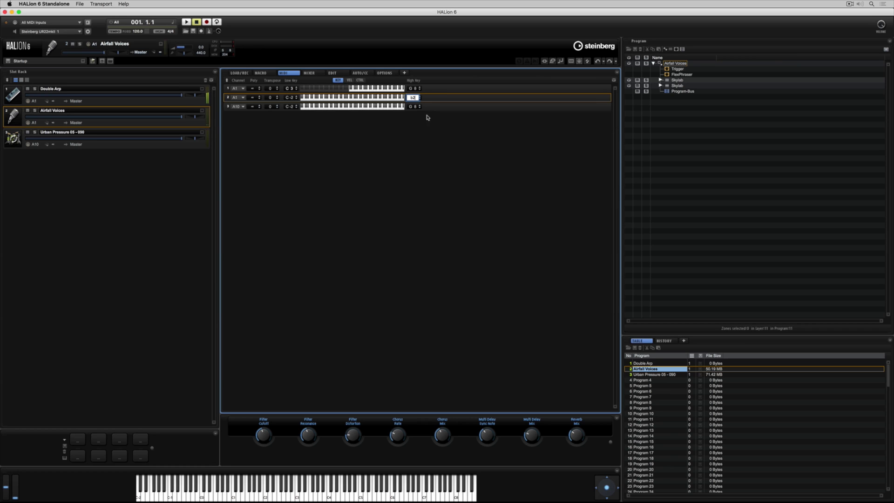
type("b2")
key("Return")
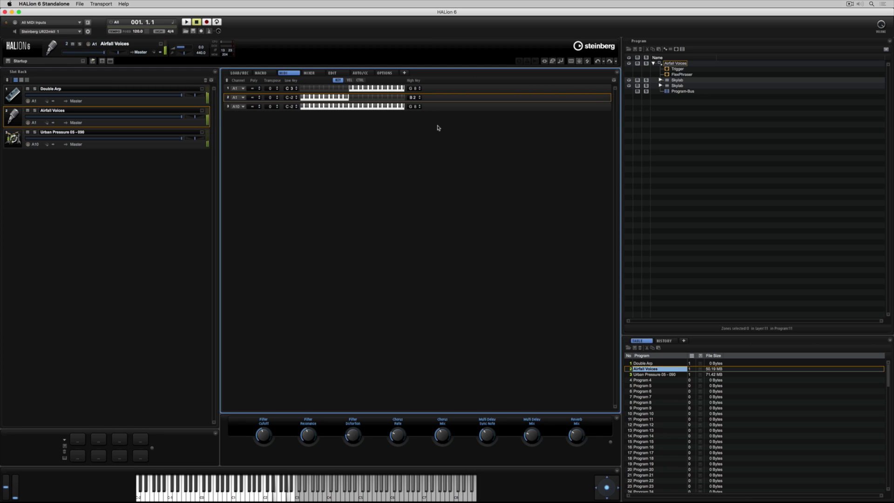
- Turn the metronome on and start playback of the split layers
left_click(216, 31)
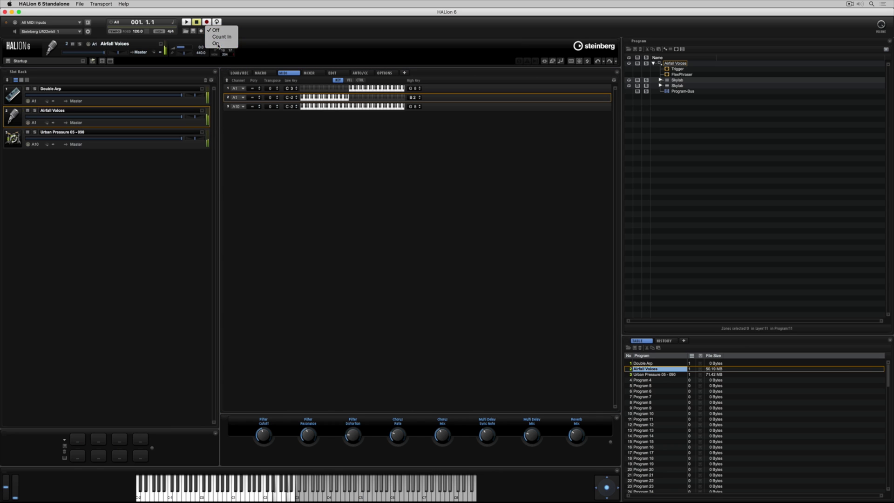
left_click(209, 26)
key("space")
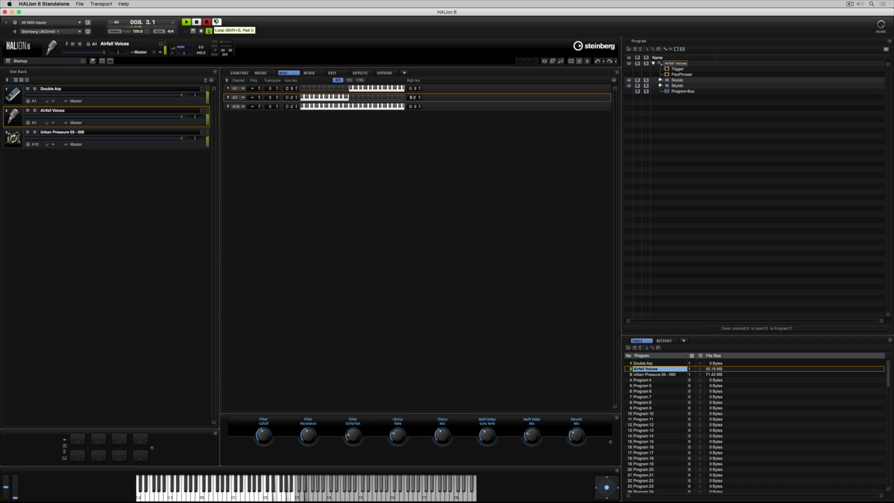
- Toggle playback looping and switch the metronome off
left_click(216, 22)
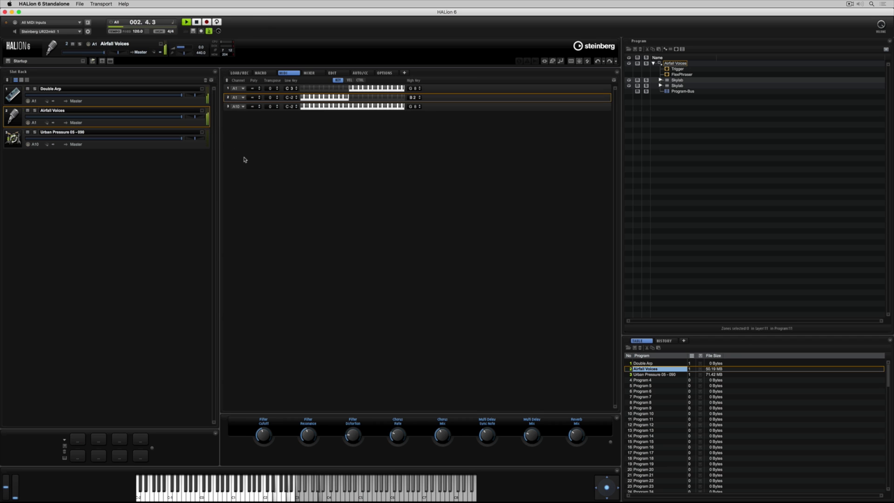
left_click(209, 31)
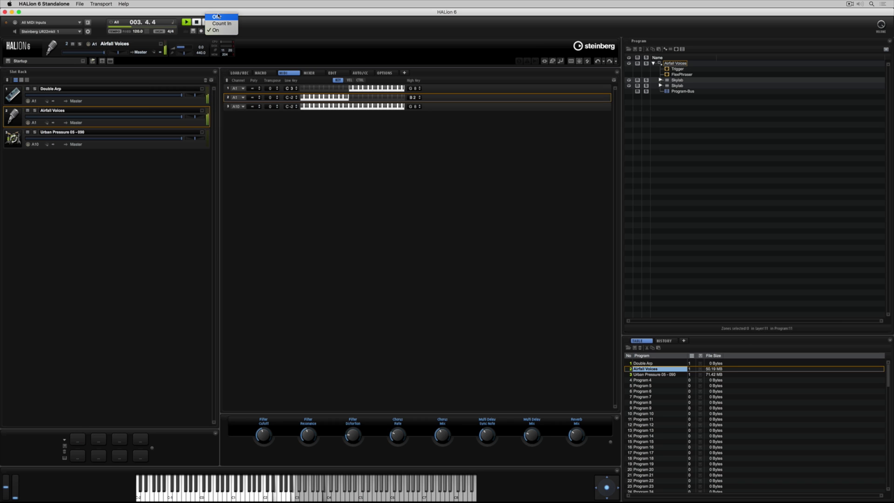
left_click(217, 17)
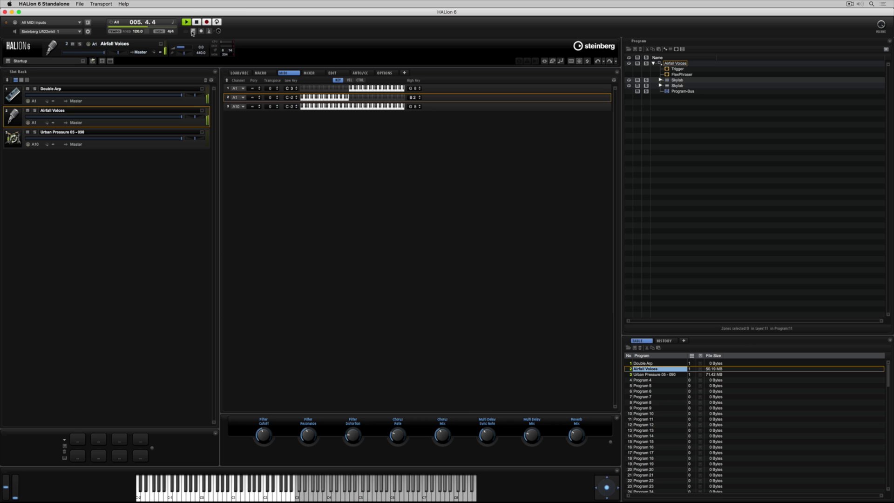
- Stop playback and save the played part as the MIDI file 'FIRST MIDI FILE'
left_click(196, 22)
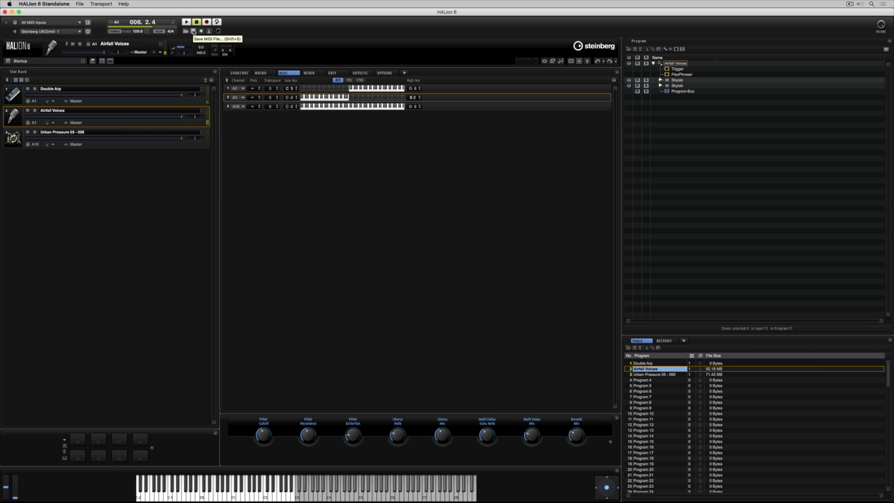
left_click(193, 31)
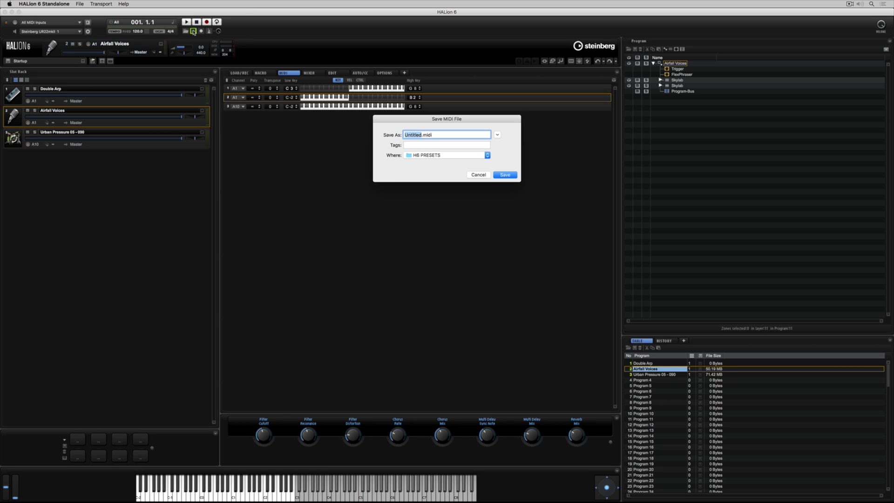
type("FIRST MIDI FILE")
key("Return")
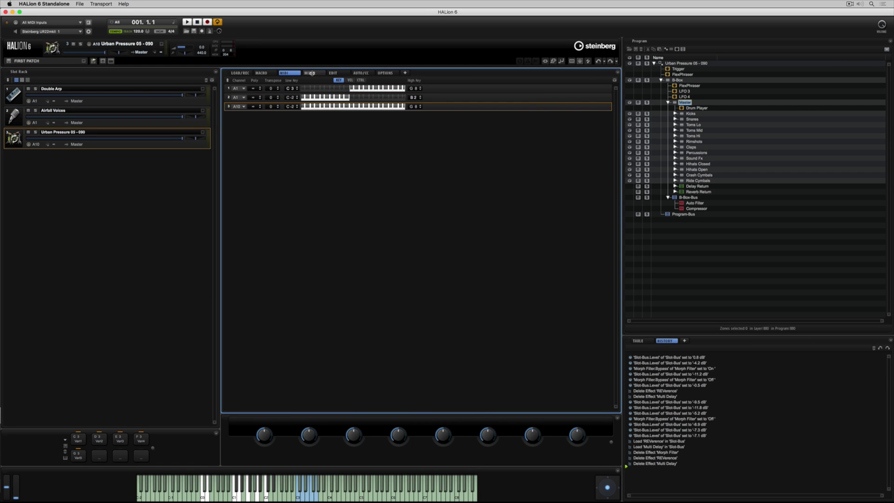
- Start playback in the mixer and raise Airfall Voices' fader to -3.3 dB
left_click(312, 73)
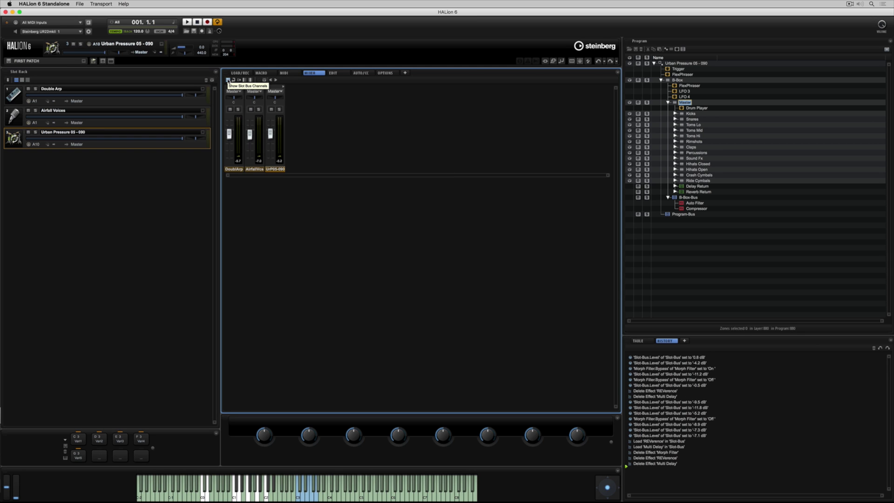
key("space")
left_click_drag(251, 138, 233, 135)
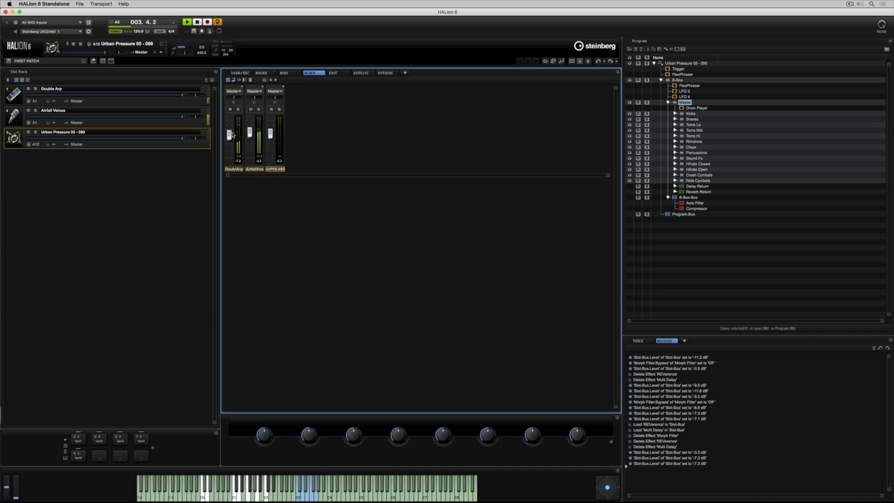
- Keep Double Arp routed to Master, test its mute and solo, and expand the channel strips
left_click(239, 91)
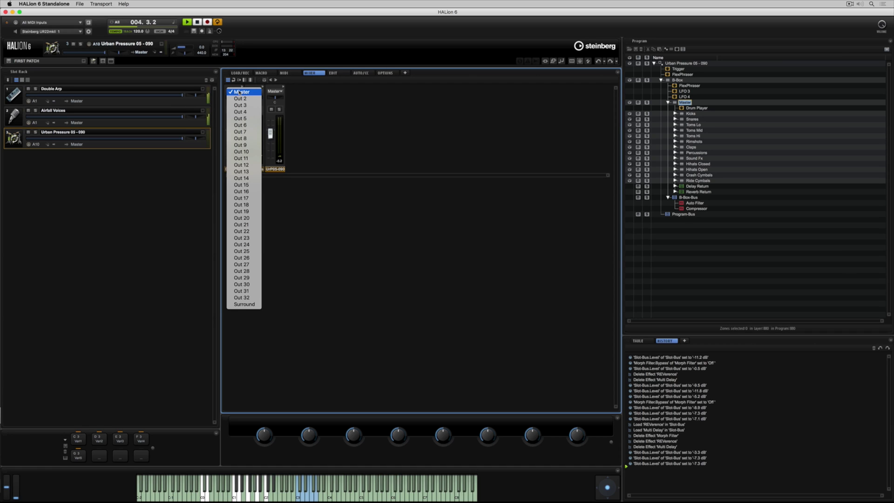
left_click(263, 91)
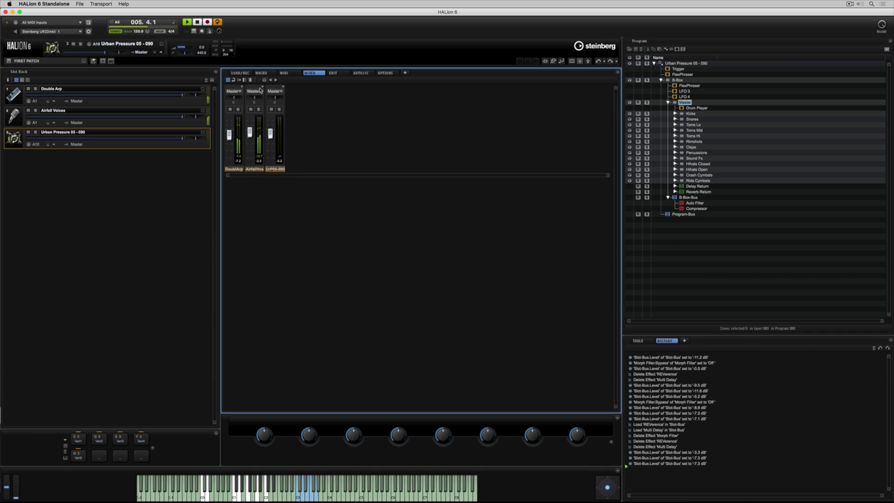
left_click(230, 109)
left_click(229, 109)
left_click(238, 109)
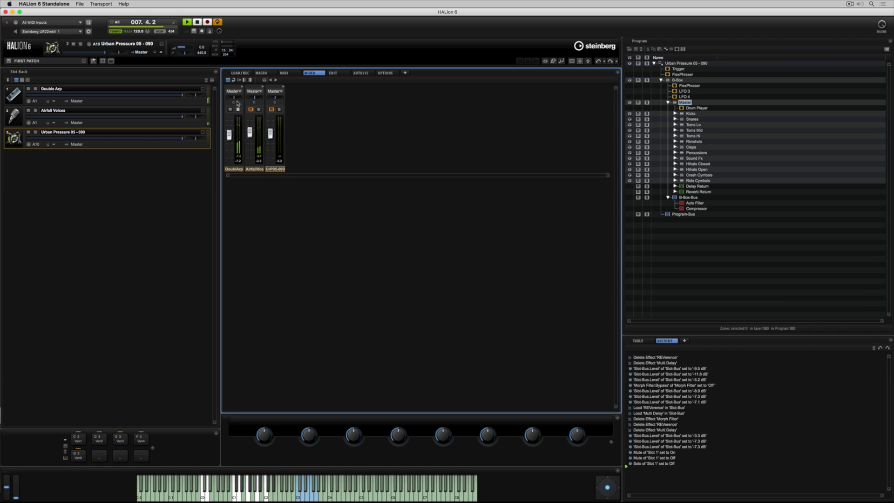
left_click(237, 109)
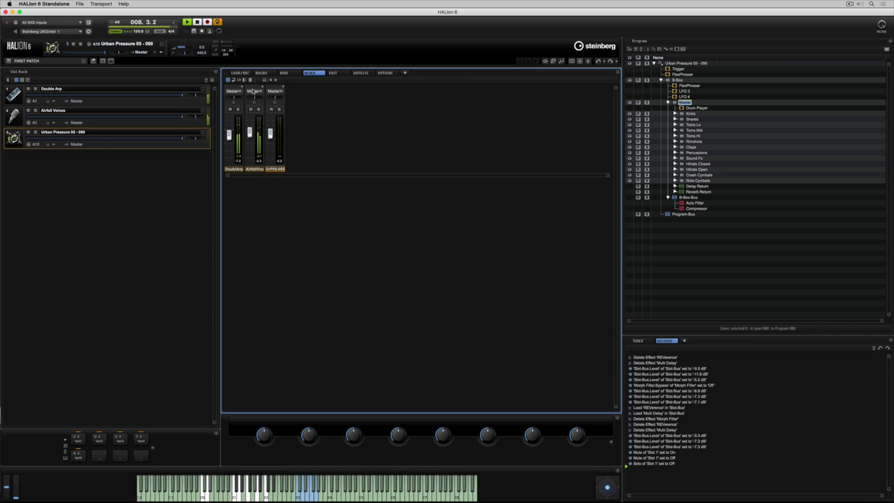
left_click(276, 80)
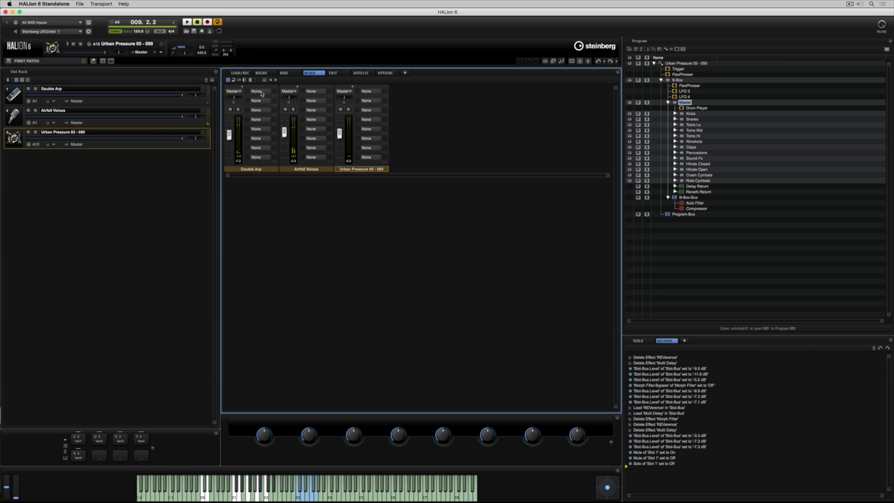
- Load Multi Delay and REVerence as Double Arp's first and second insert effects
left_click(257, 92)
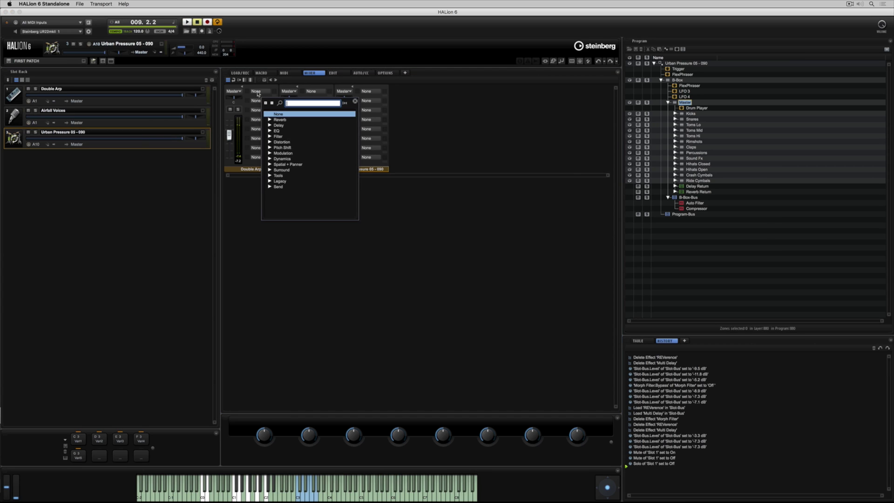
left_click(269, 125)
double_click(293, 132)
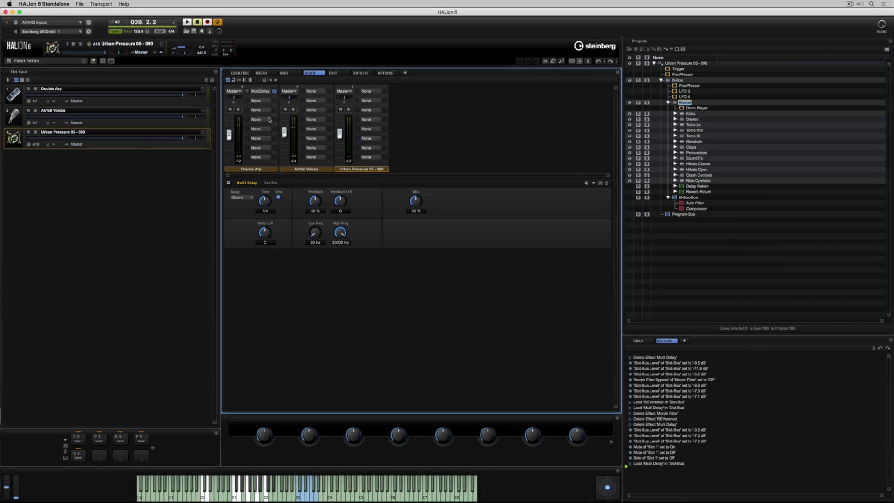
left_click(258, 101)
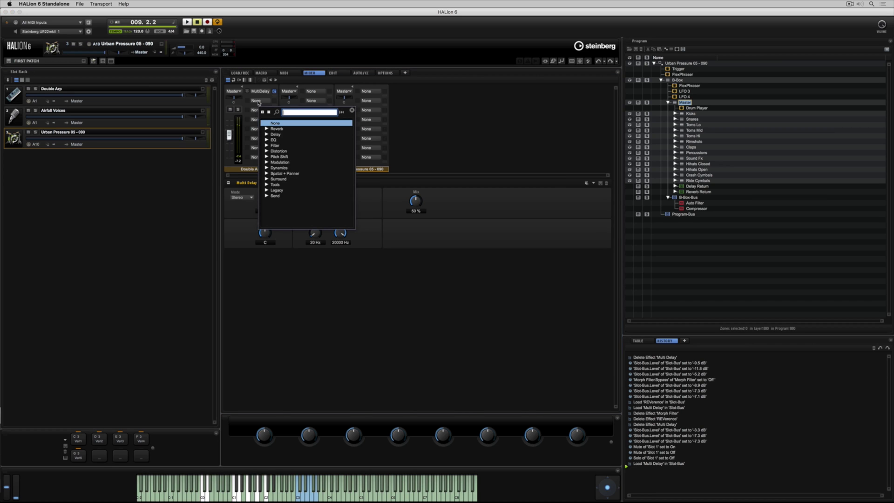
left_click(267, 128)
double_click(289, 134)
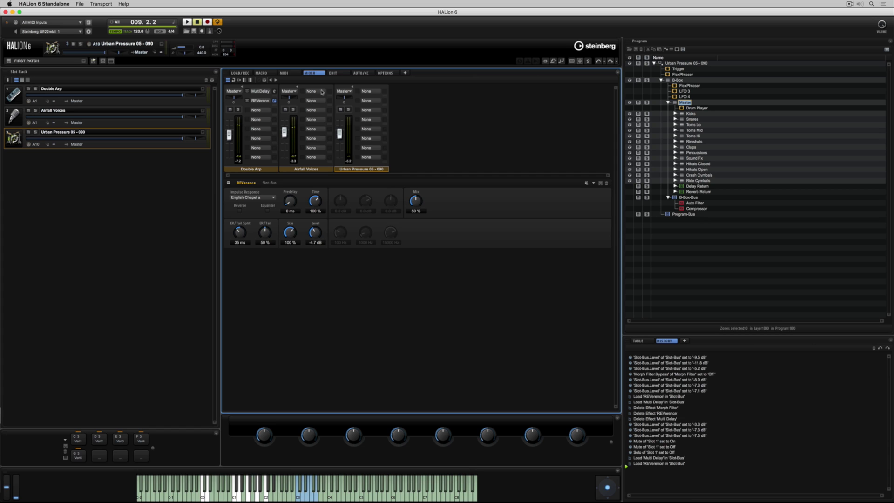
- Dismiss another channel's effect list without adding anything and switch the mixer to narrow channel strips
left_click(367, 92)
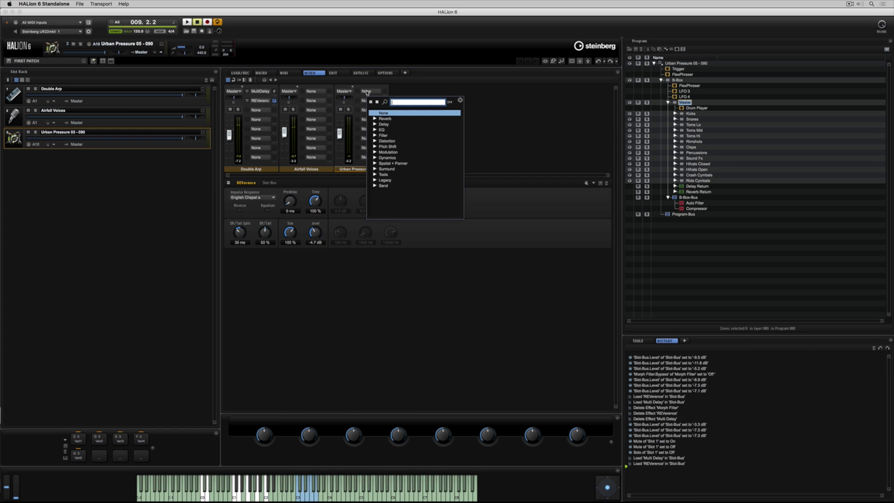
left_click(493, 119)
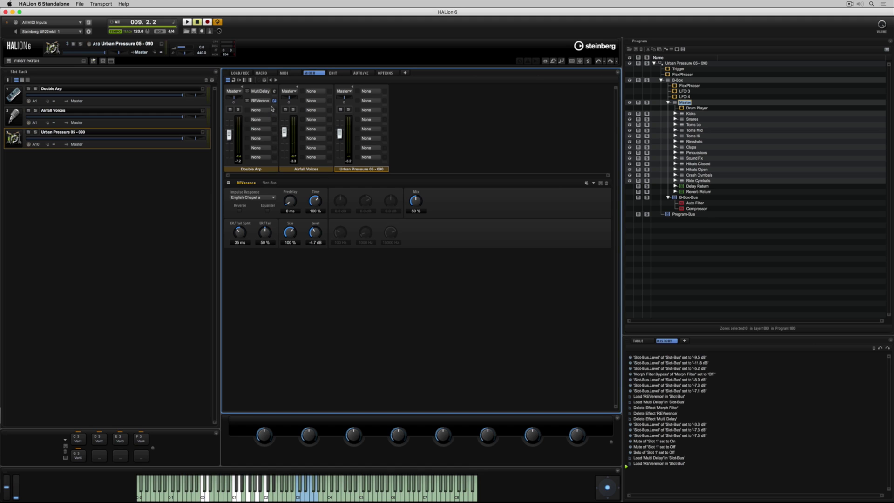
left_click(272, 81)
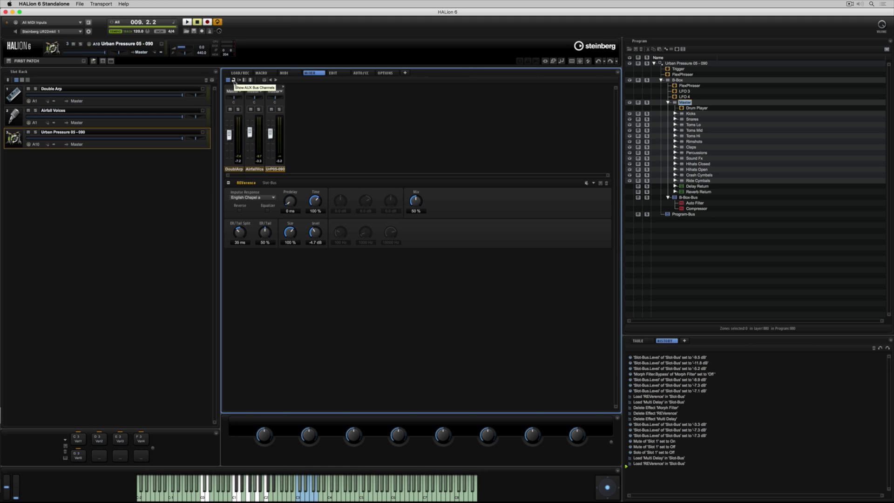
- Check the AUX FX busses, keeping AUX FX 1 routed to Master, then view the output busses
left_click(234, 80)
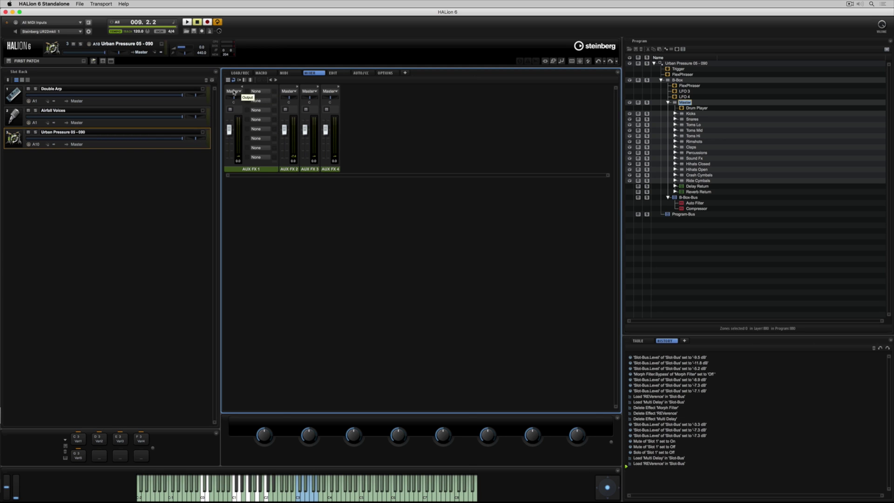
left_click(232, 91)
left_click(234, 91)
left_click(239, 80)
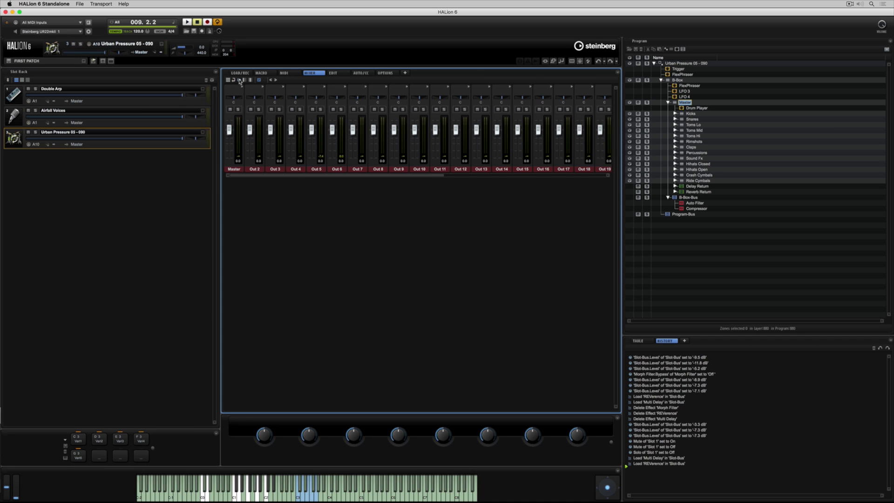
- Start playback, route Airfall Voices to Out 2 at -4.2 dB, and show only return channels
key("space")
left_click(65, 116)
left_click(77, 123)
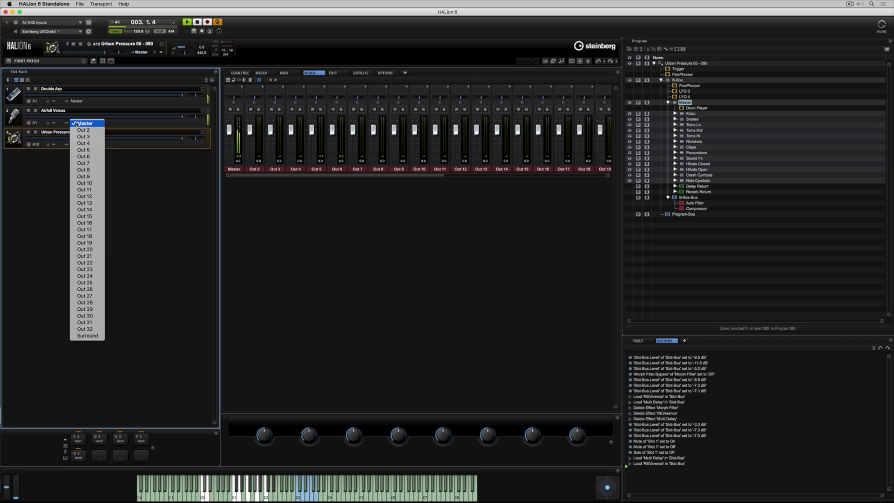
left_click(78, 130)
left_click_drag(249, 136, 249, 139)
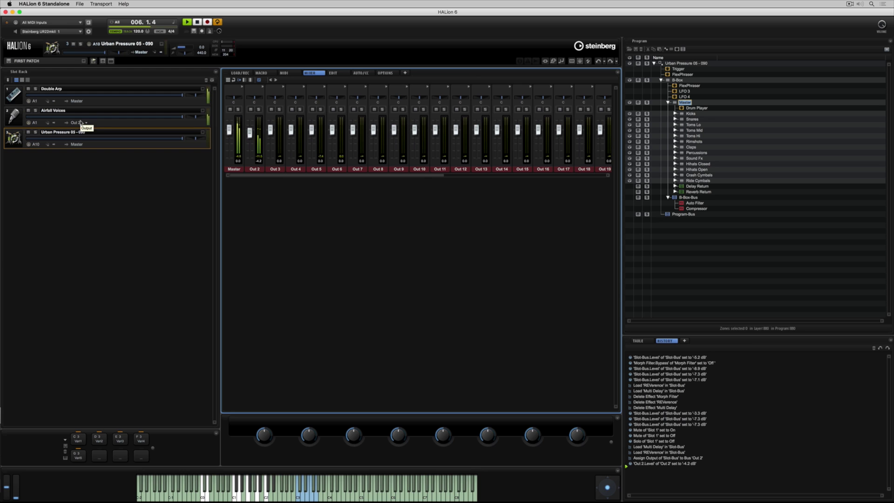
left_click(244, 80)
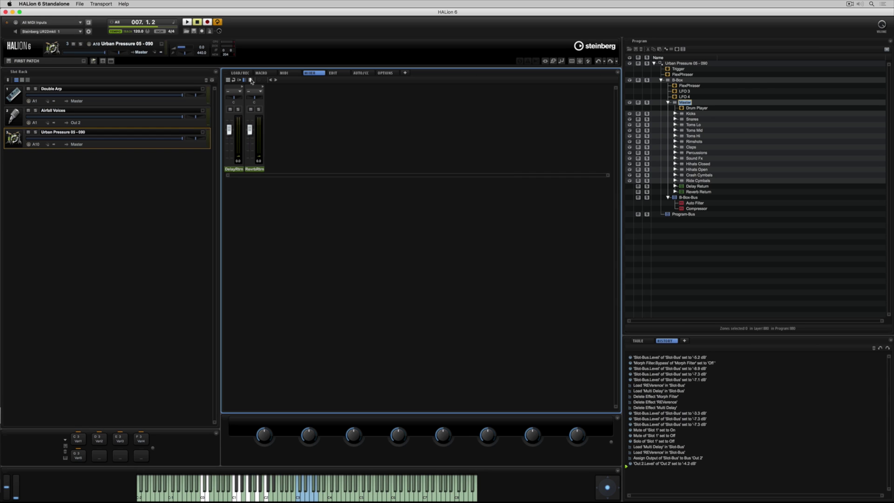
- Show the depending bus channels and collapse then re-expand the Urban Pressure 05 - 090 program tree
left_click(250, 80)
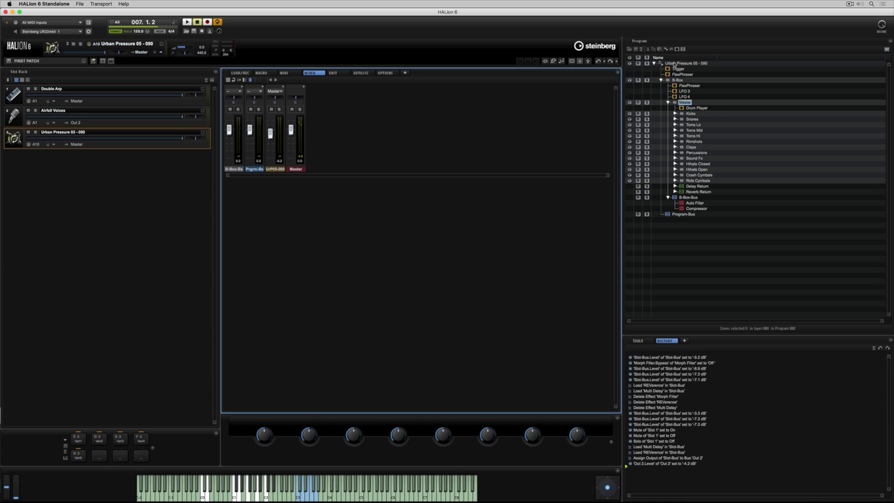
left_click(659, 64)
left_click(654, 63)
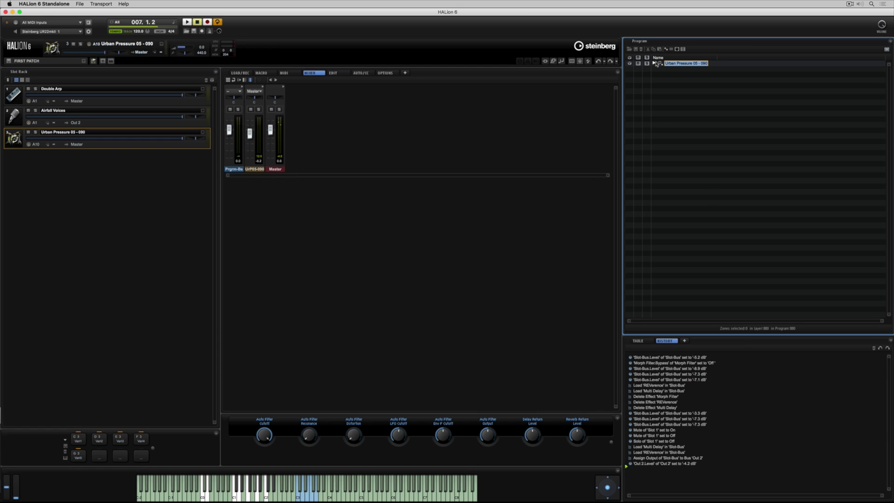
left_click(655, 64)
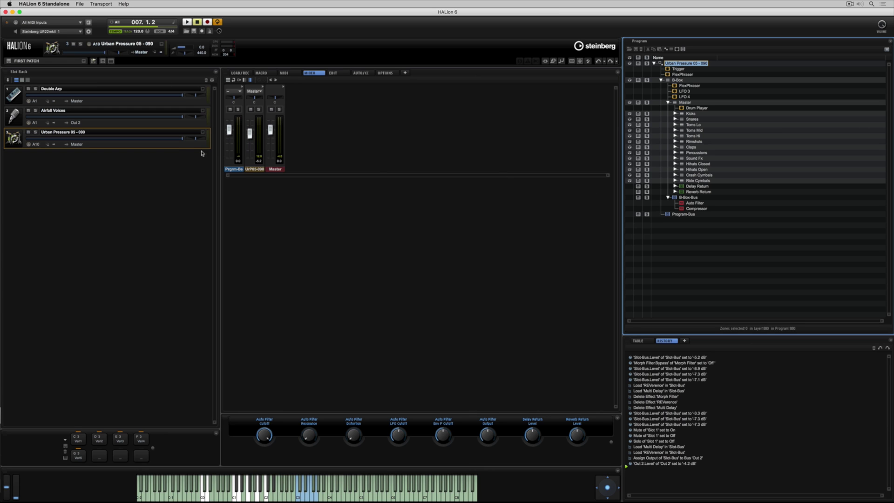
- Reveal the Urban Pressure channel's insert slots and make Double Arp the active slot
left_click(263, 88)
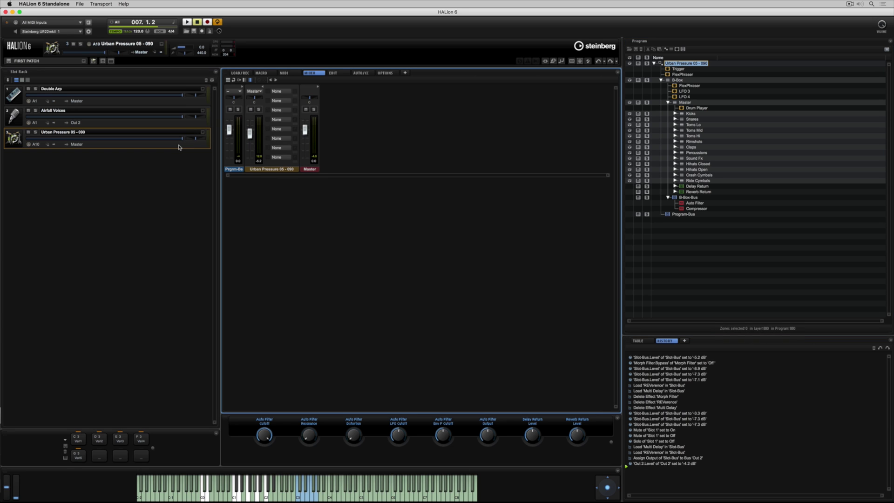
left_click(190, 104)
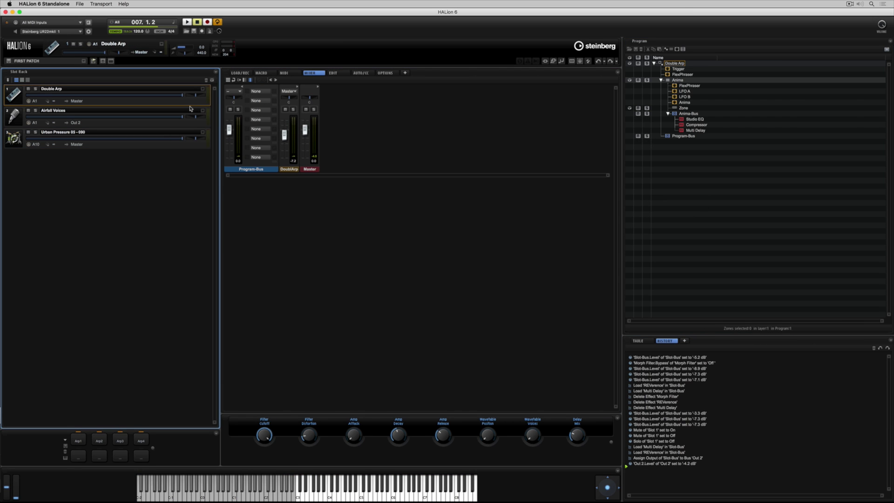
- Open Double Arp's Multi Delay settings, then select Urban Pressure 05 - 090's Master layer
left_click(297, 87)
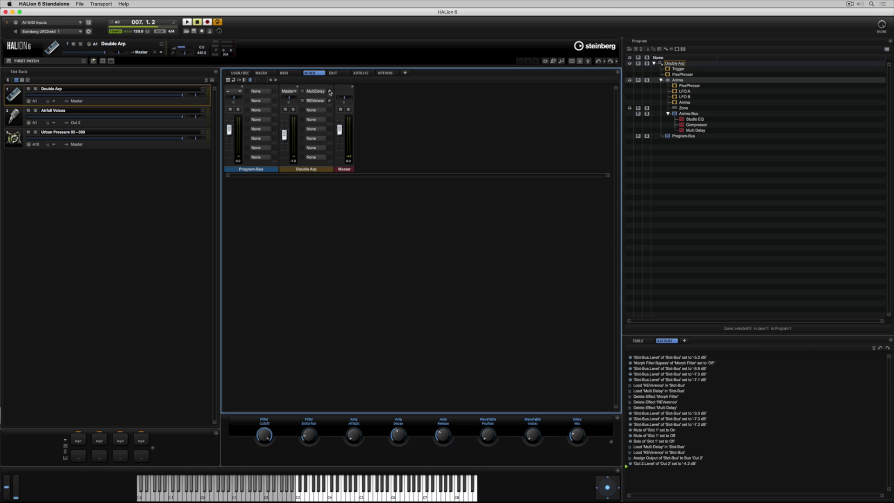
left_click(330, 93)
left_click(200, 148)
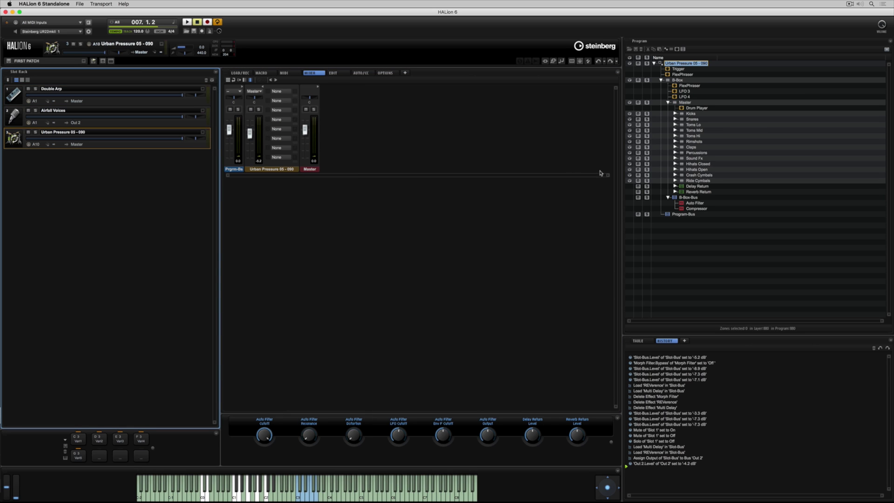
left_click(682, 102)
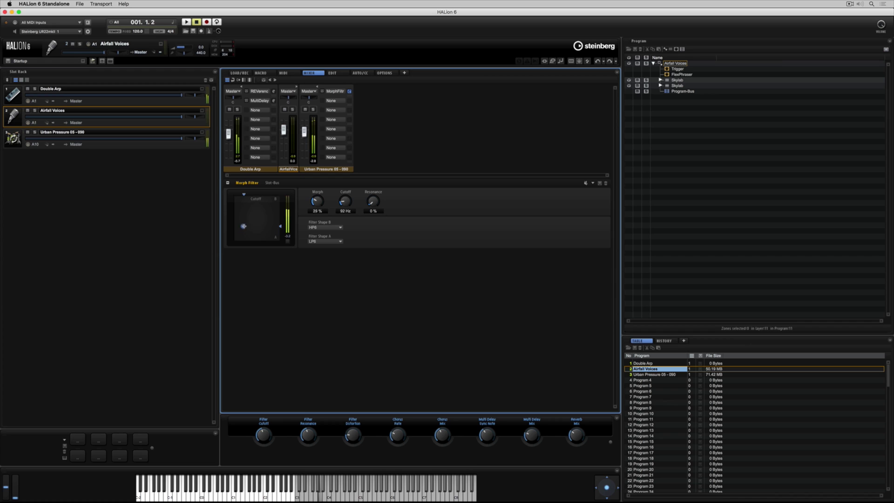
- Set the Morph Filter to 73% morph and 1120 Hz cutoff, and put Brickwall Limiter on Master's first insert
left_click_drag(244, 229, 257, 209)
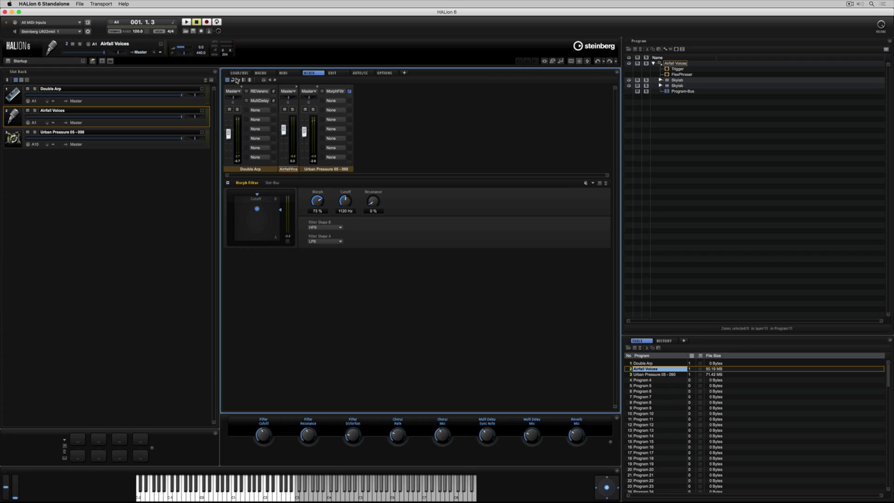
left_click(238, 80)
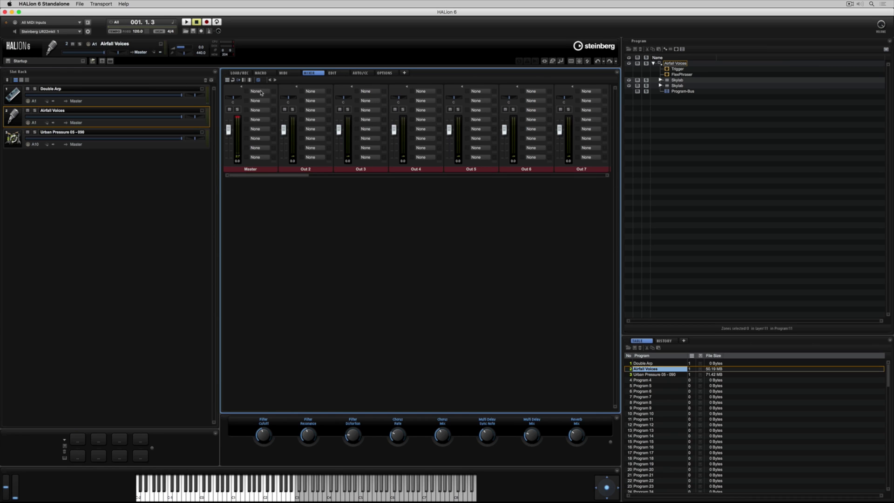
left_click(256, 92)
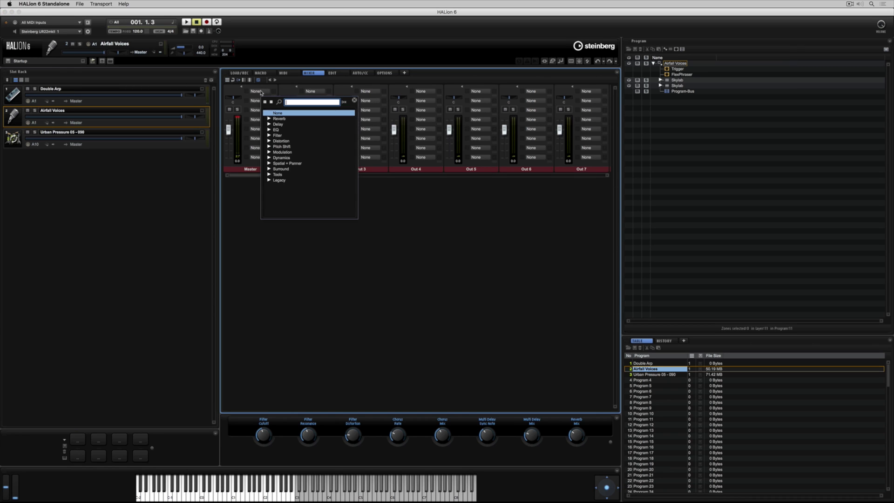
left_click(269, 158)
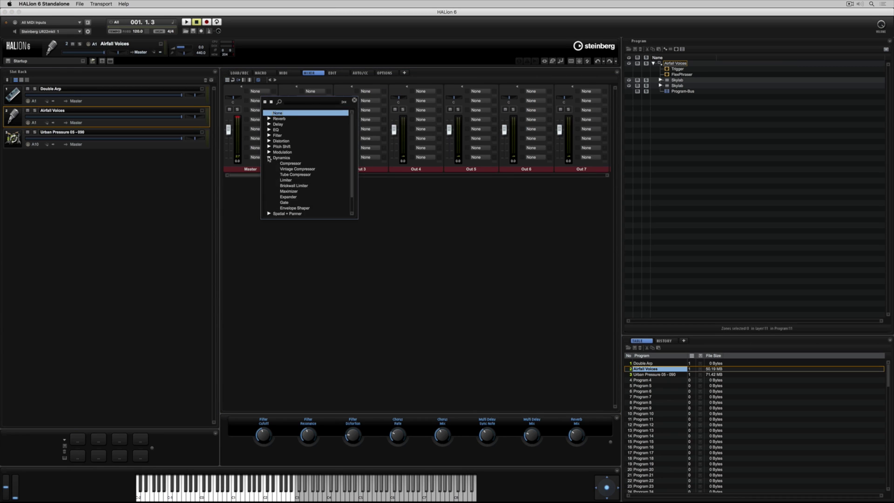
left_click(292, 185)
left_click(292, 186)
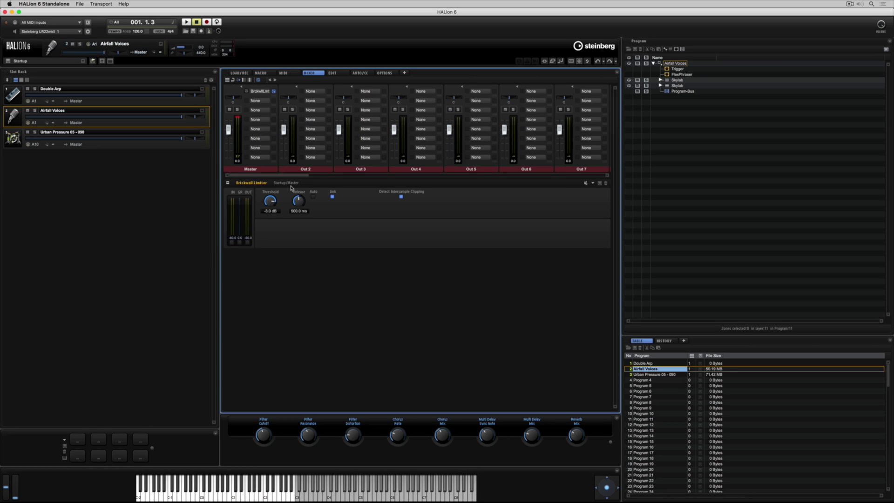
- Load Studio EQ into the Master output's second insert slot
left_click(261, 102)
left_click(270, 138)
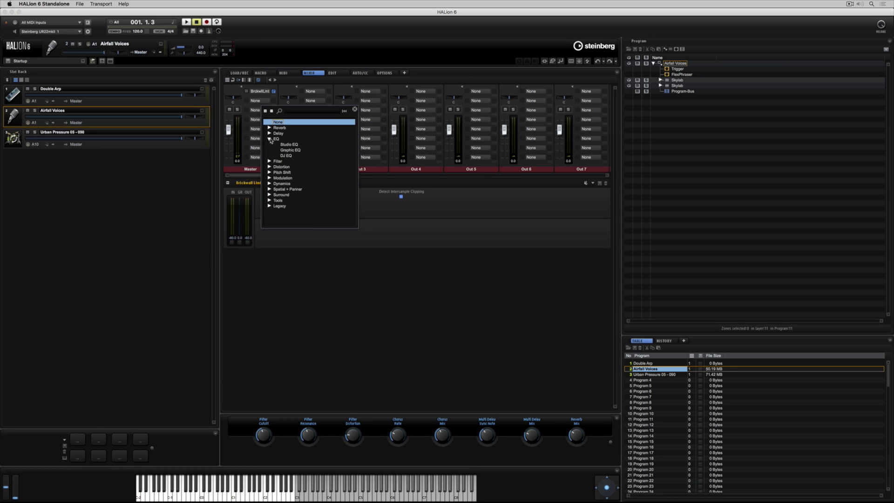
left_click(286, 145)
left_click(285, 146)
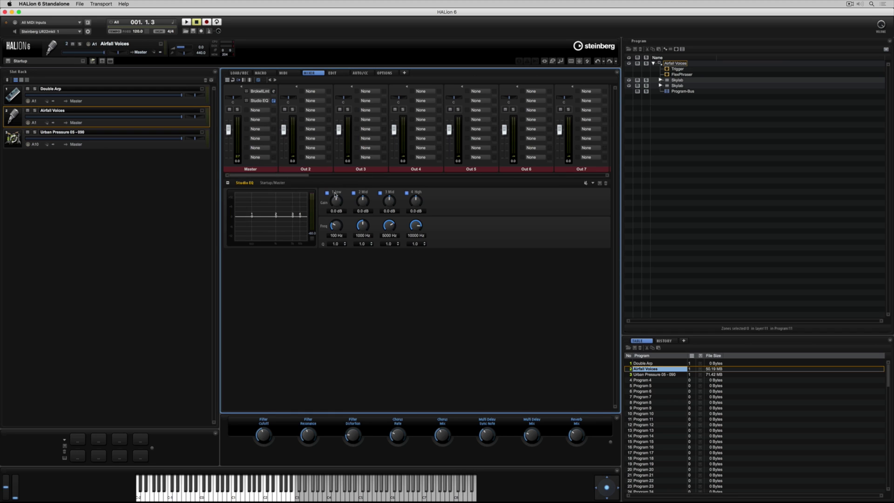
- Save as a multi program named FIRST PATCH, leaving the Character tag unchanged
left_click(8, 61)
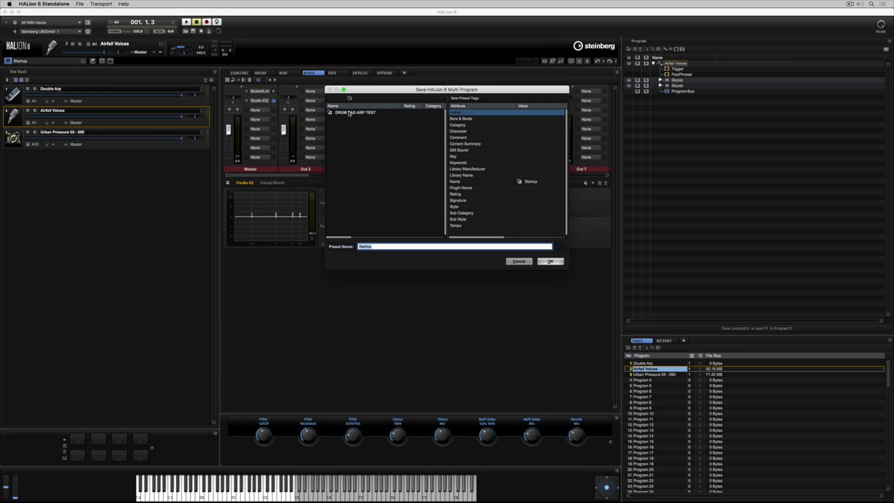
type("FIRST PATCH")
left_click(531, 132)
left_click(532, 133)
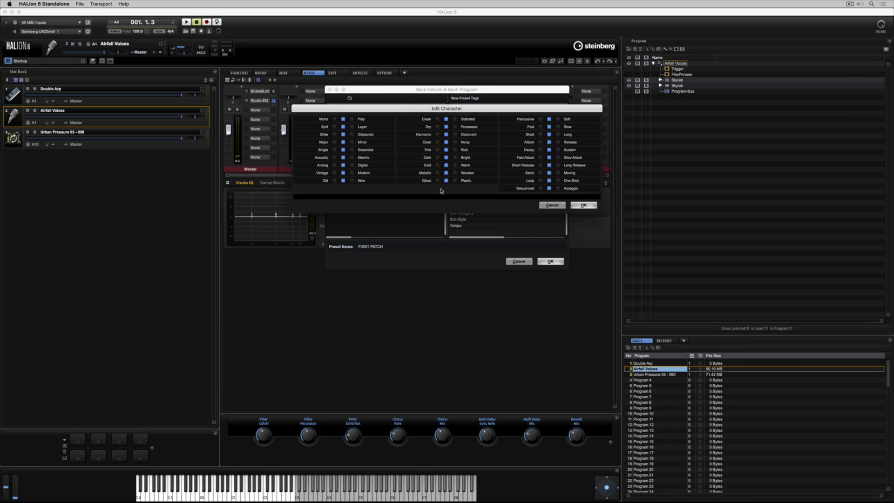
left_click(551, 206)
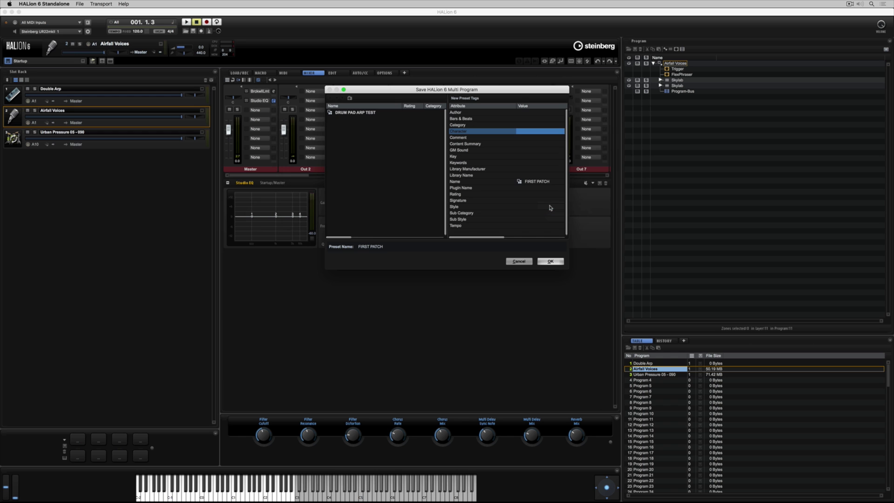